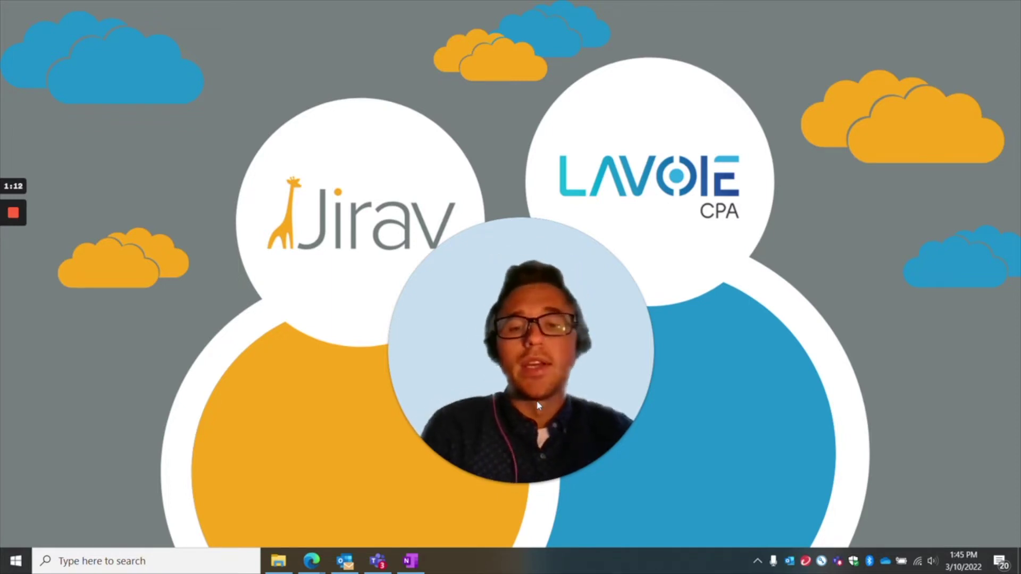
Drag the Edge window showing app.jirav.com/partner-demo-14 onto the screen.
mouse_move(508, 484)
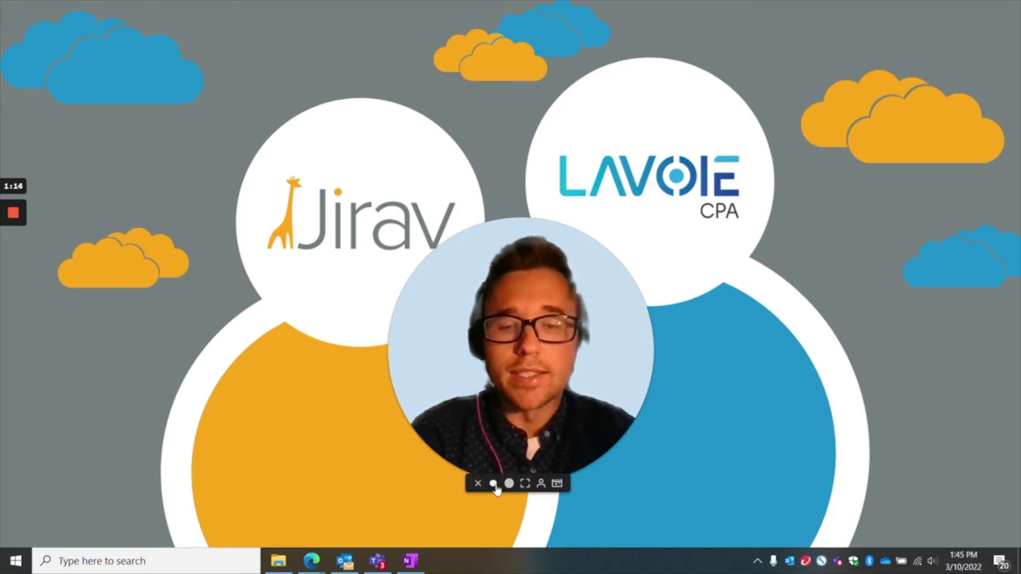
left_click(508, 483)
left_click_drag(418, 423, 44, 460)
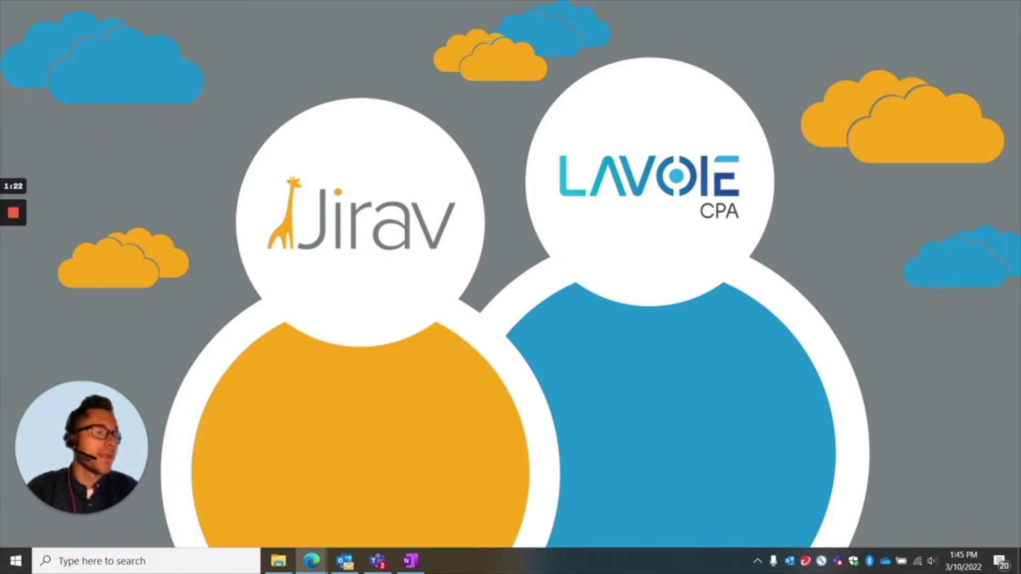
left_click_drag(1020, 80, 312, 75)
Maximize the browser until the Main dashboard loads, then restore and reposition the window.
double_click(312, 75)
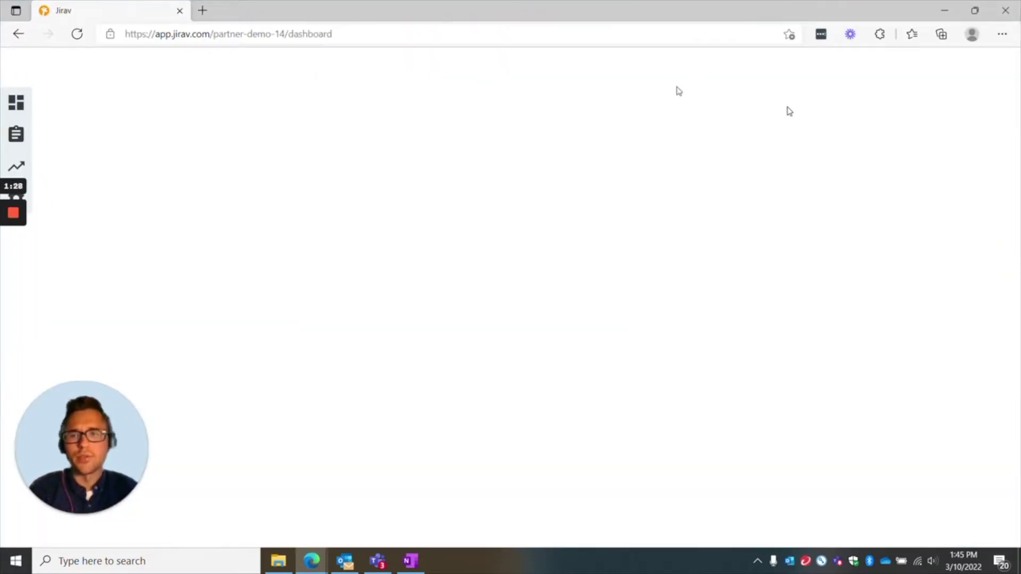
left_click_drag(45, 423, 922, 436)
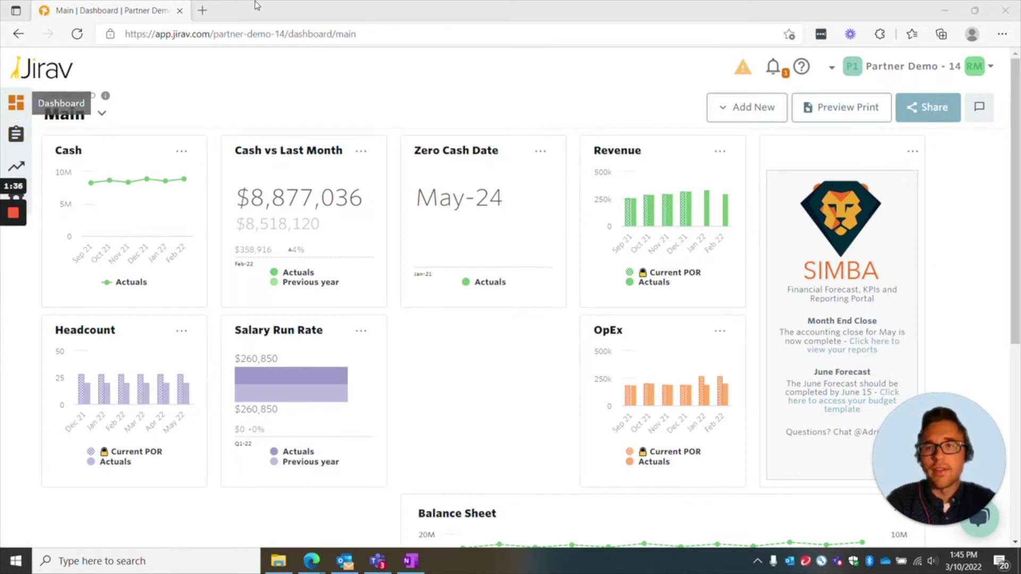
double_click(308, 11)
left_click_drag(307, 28, 421, 50)
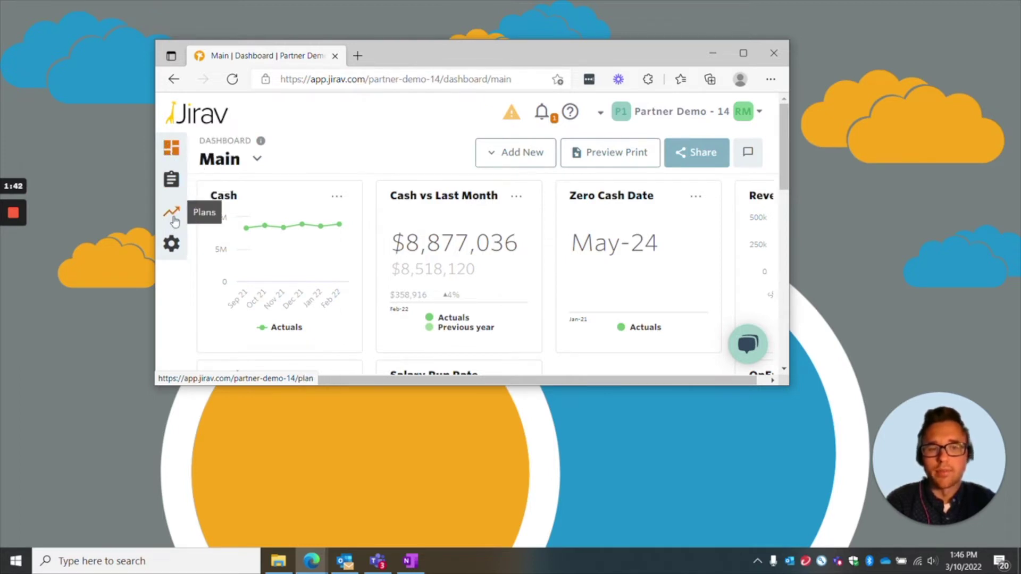
Go to Setup > Actuals and maximize the browser.
left_click(171, 244)
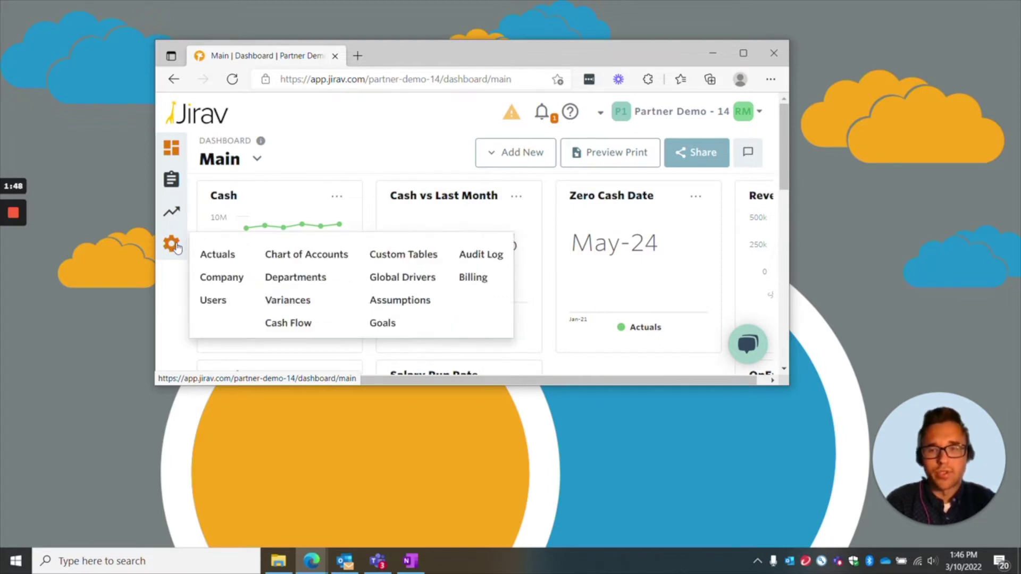
left_click(228, 257)
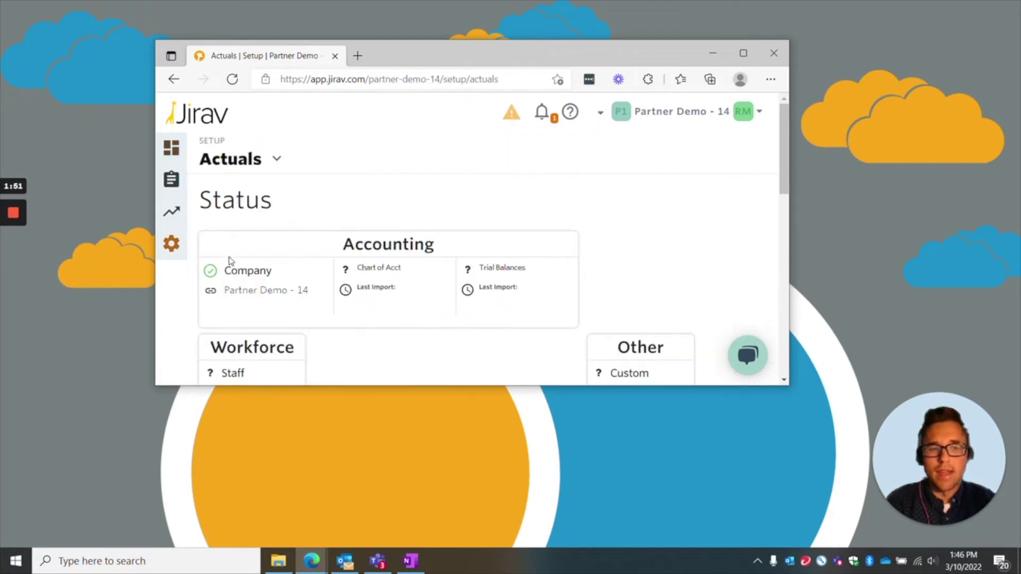
left_click(744, 54)
Scroll through the Import Your Data cards to review the accounting and workforce sources.
scroll(421, 381, "down", 4)
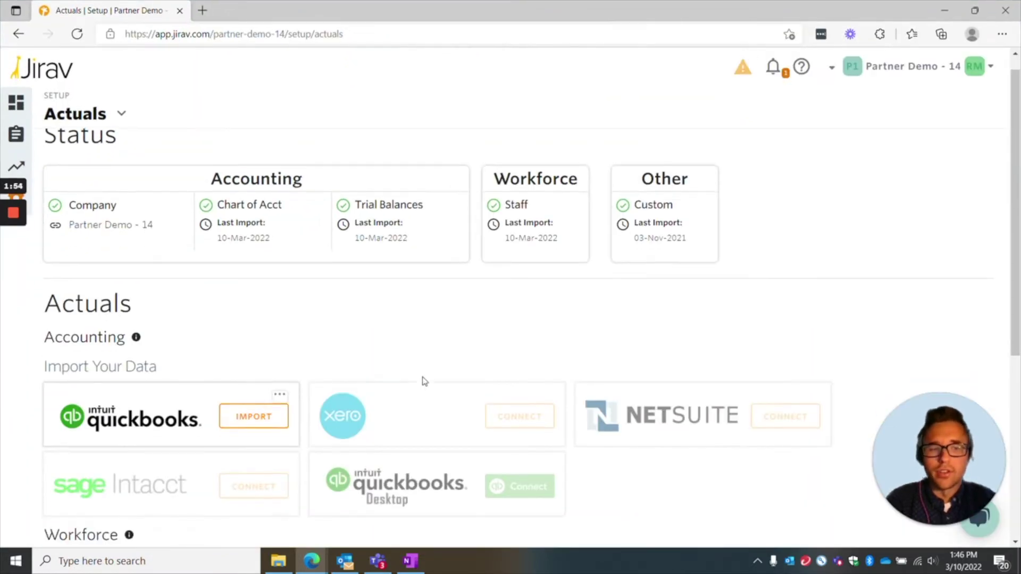
scroll(424, 382, "down", 3)
scroll(425, 382, "up", 7)
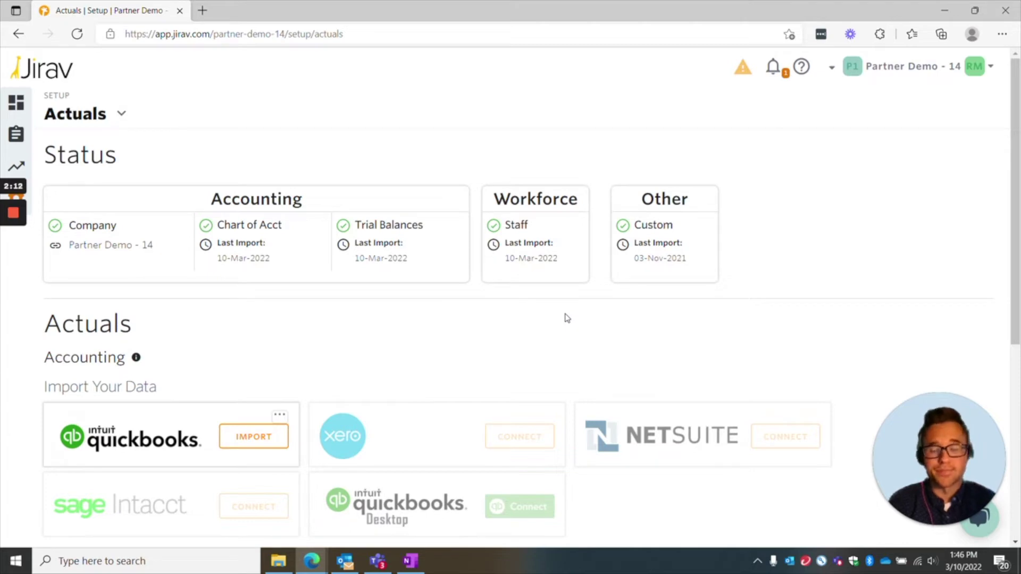
scroll(567, 317, "down", 3)
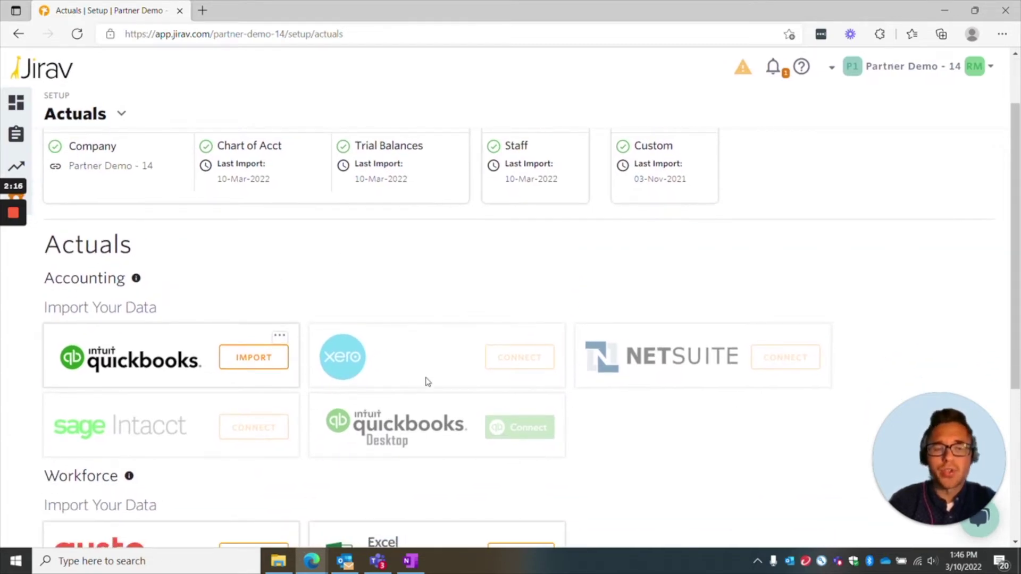
scroll(428, 381, "down", 2)
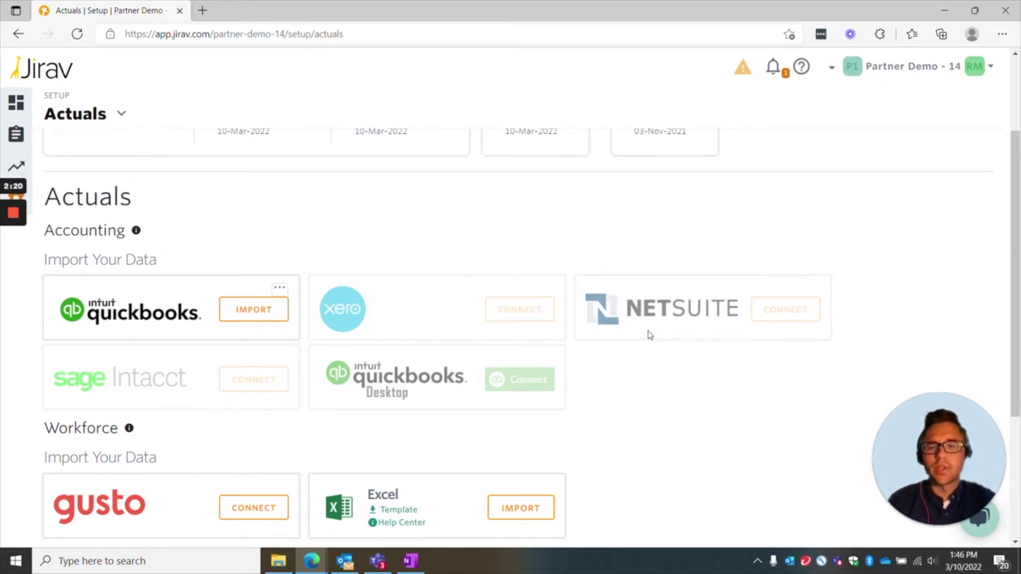
mouse_move(649, 335)
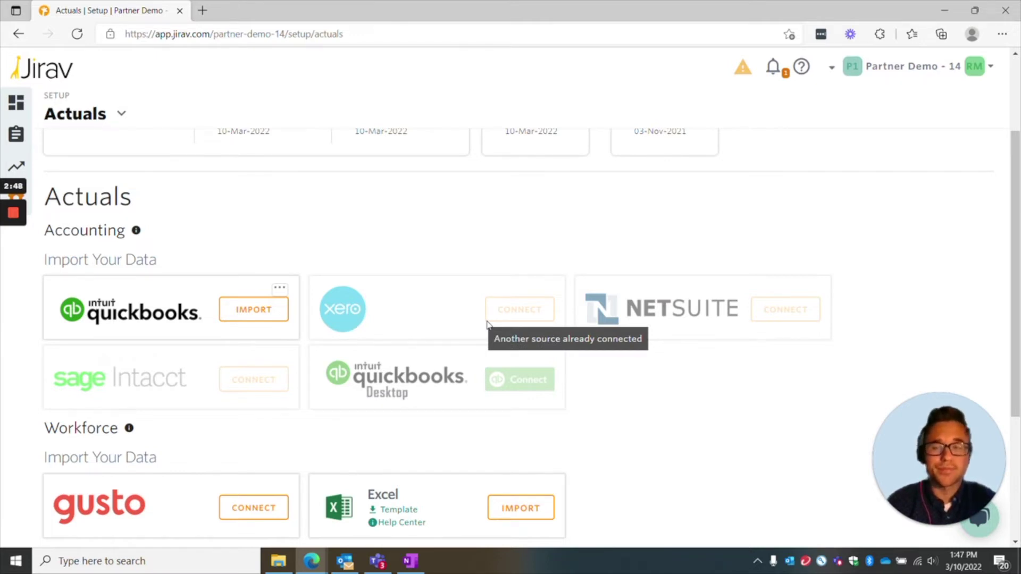
scroll(487, 324, "down", 2)
scroll(487, 326, "up", 1)
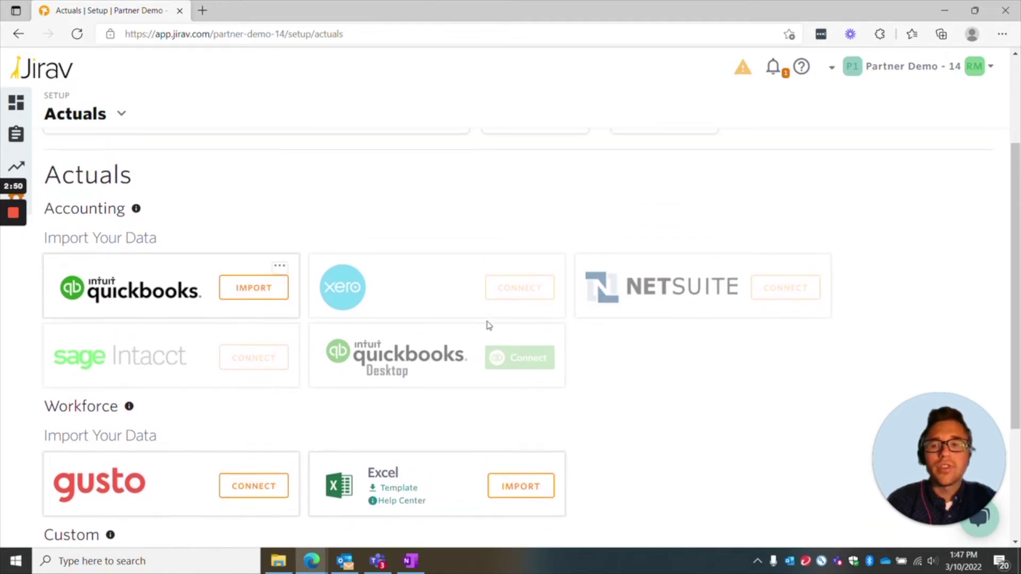
scroll(488, 324, "up", 1)
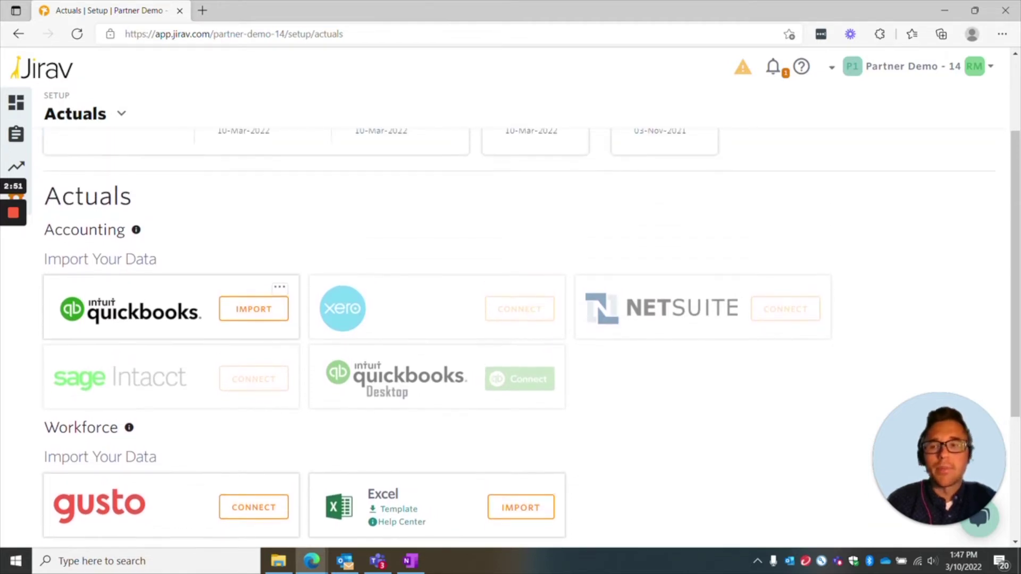
From the Budget 2022 plan, open Setup > Chart of Accounts full screen and show All IS Sections.
left_click(20, 169)
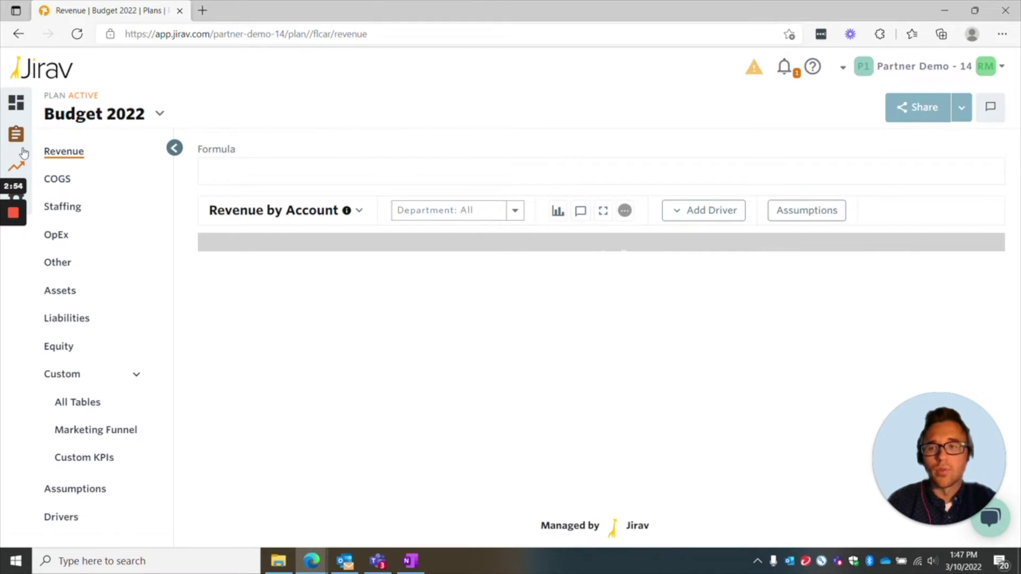
double_click(279, 19)
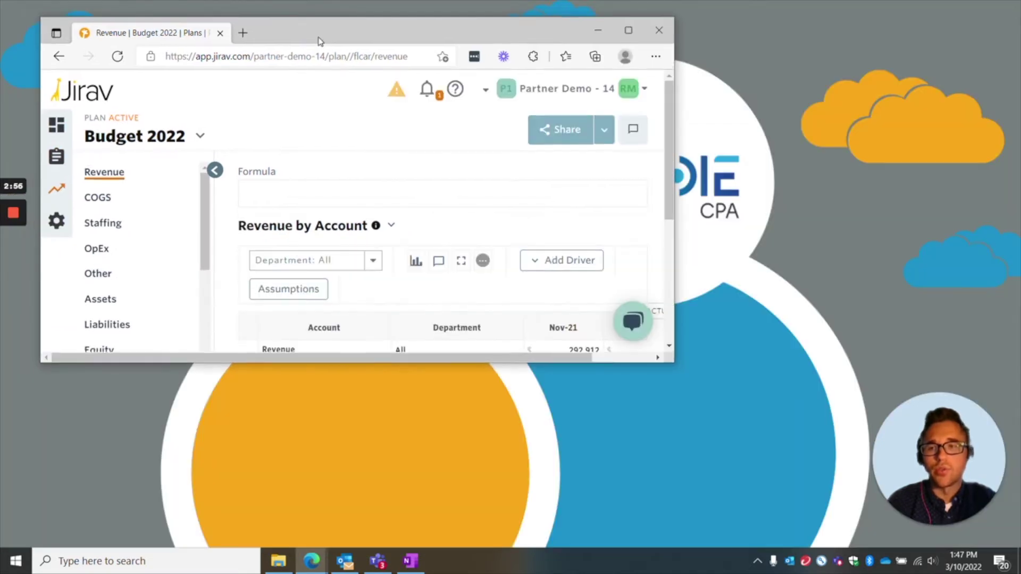
left_click(56, 222)
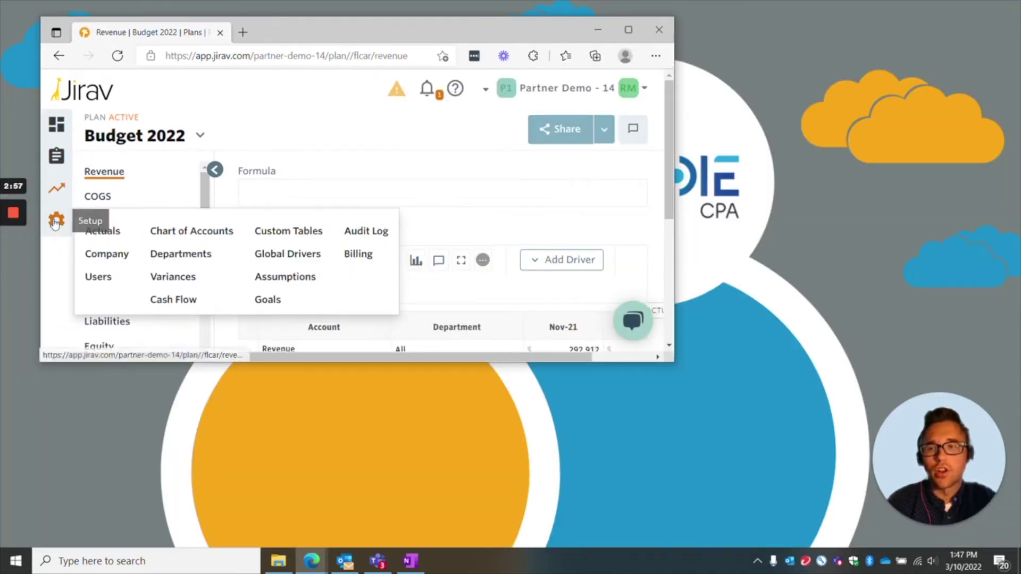
left_click(171, 231)
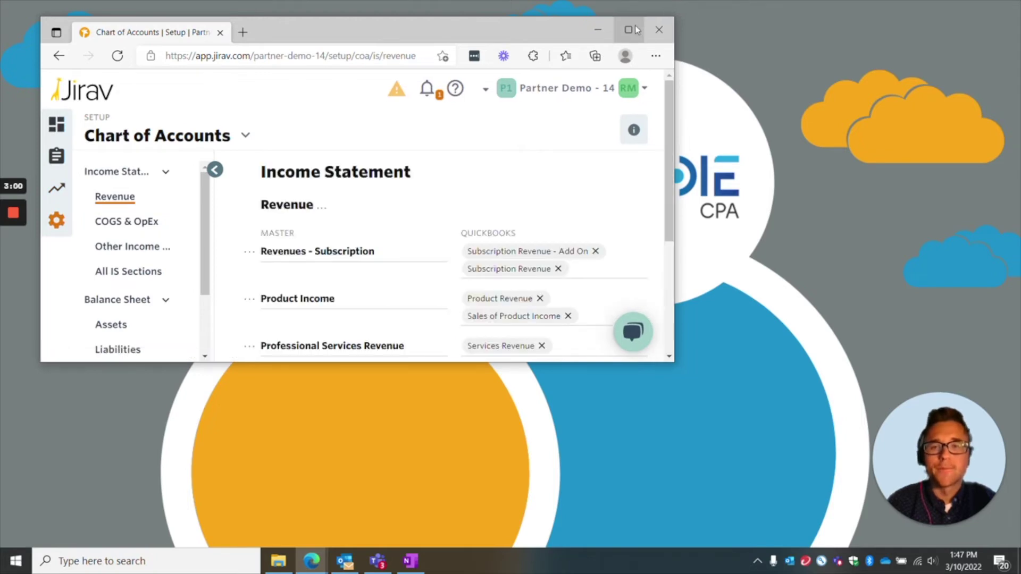
left_click(628, 30)
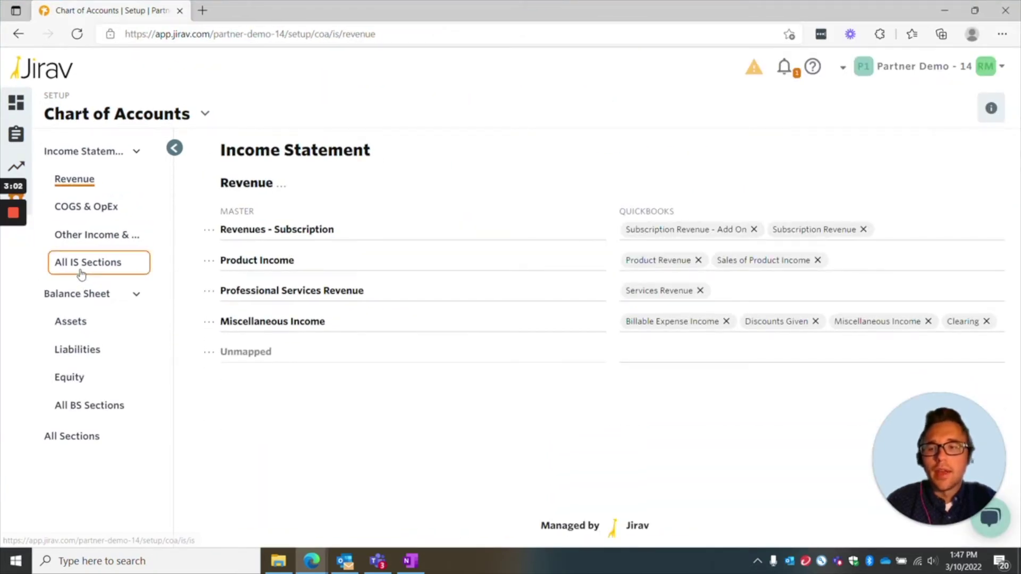
left_click(81, 273)
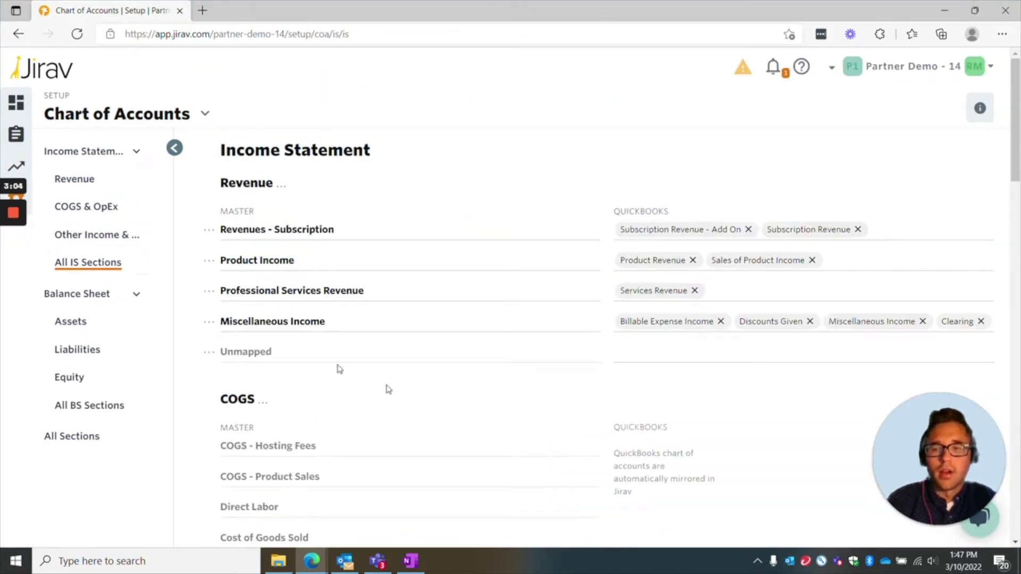
scroll(388, 389, "down", 3)
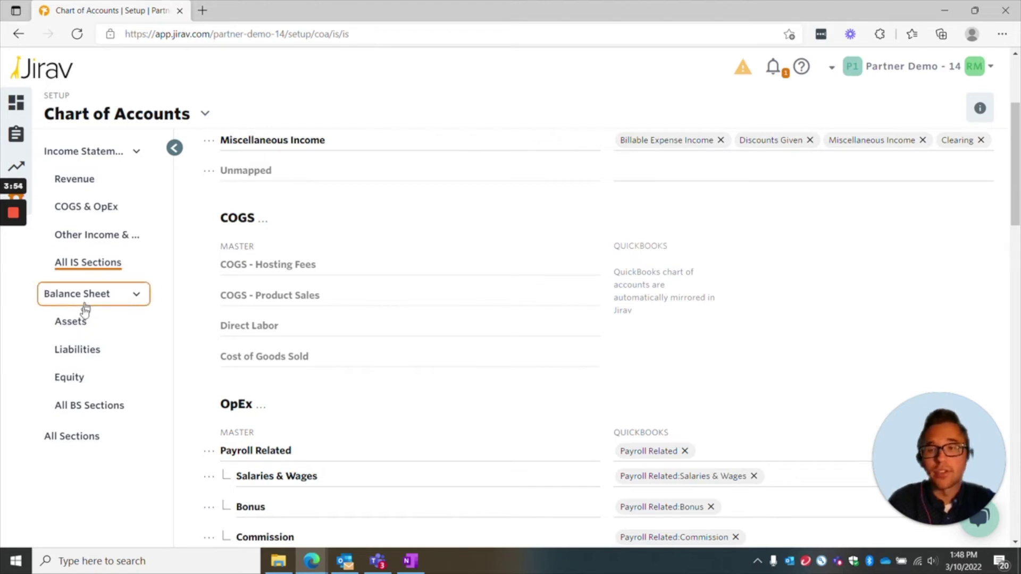
Select Assets under Balance Sheet in the Chart of Accounts sidebar.
left_click(71, 321)
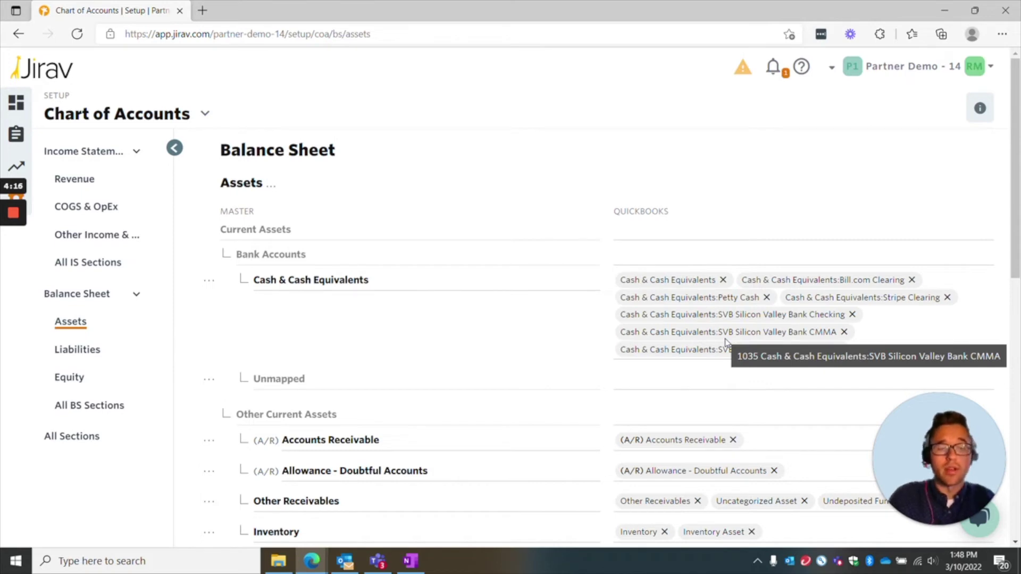
Add a new Bank Accounts line named 'Cash & Cash Equivalents - SVB'.
left_click(209, 282)
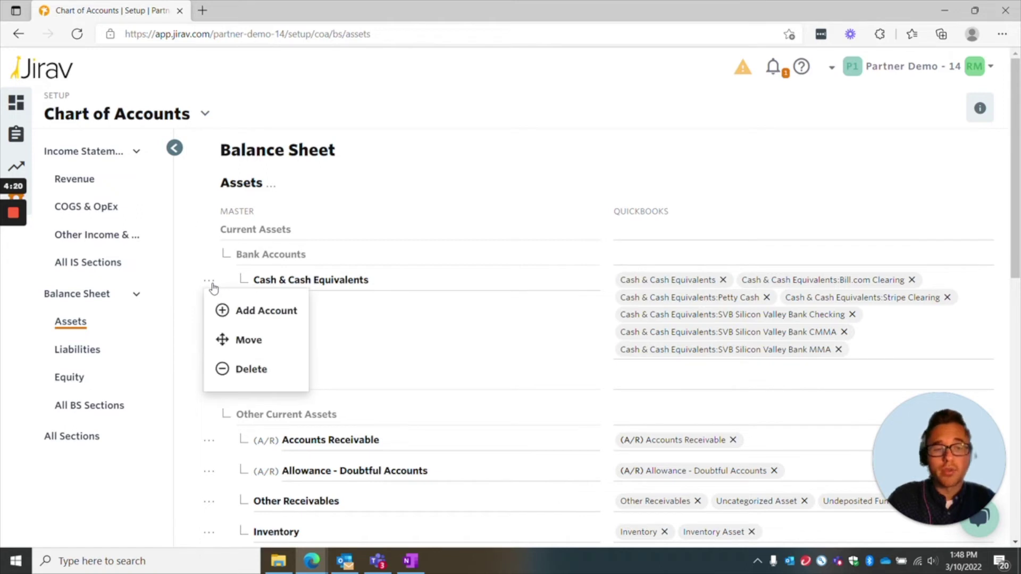
left_click(254, 322)
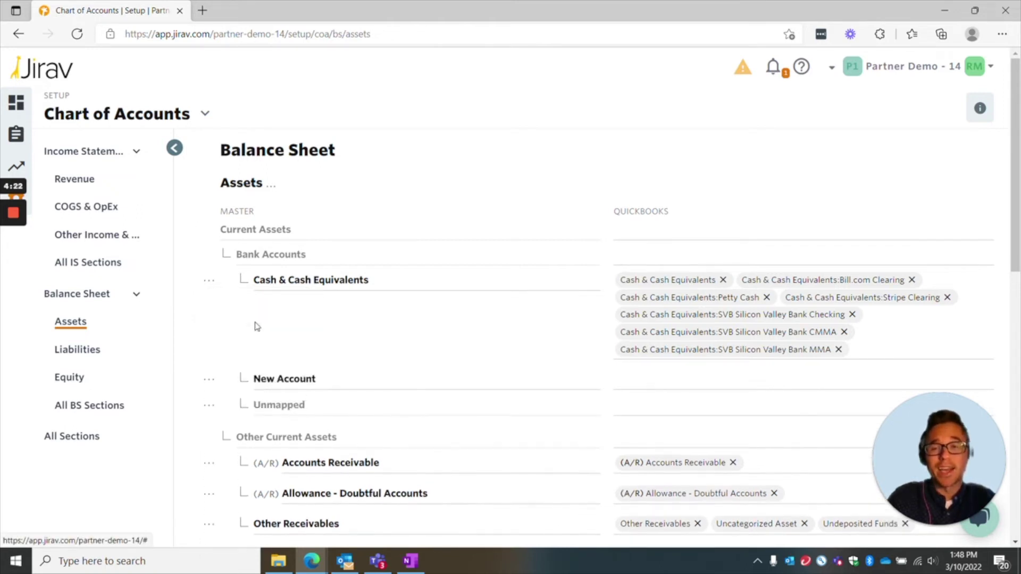
left_click(247, 379)
type("Cash")
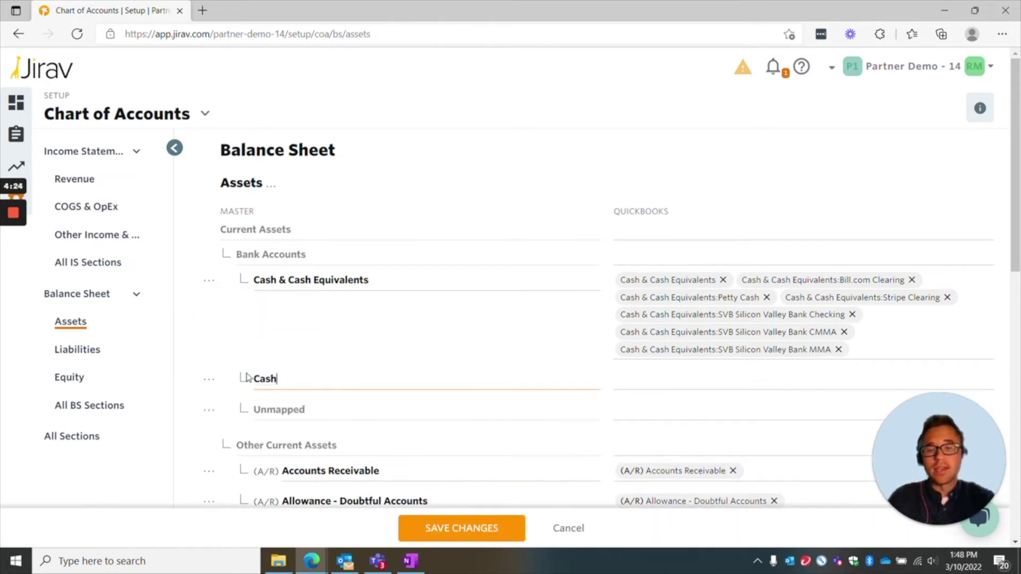
type(" & Cash Equi")
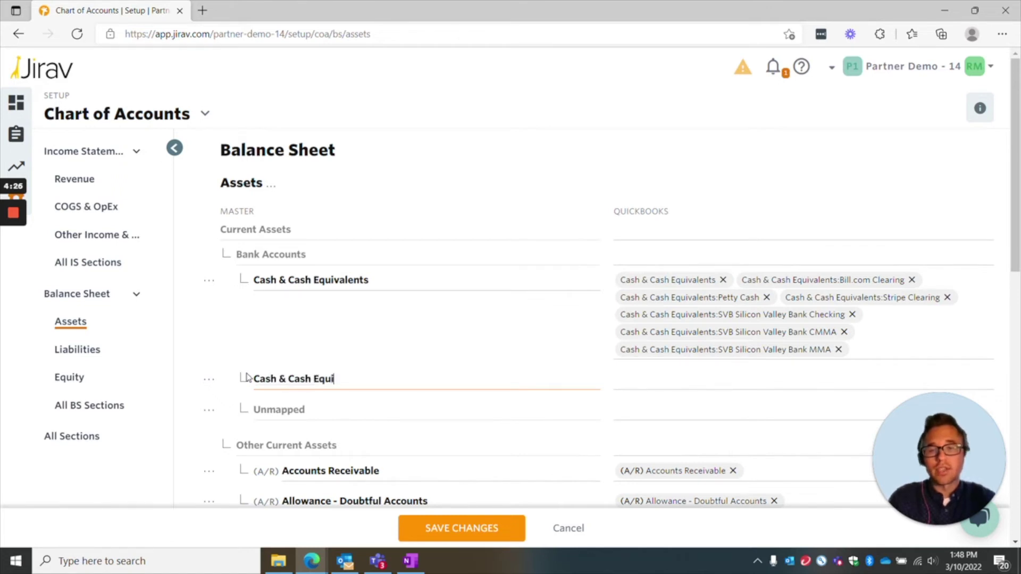
type("valents - SVB")
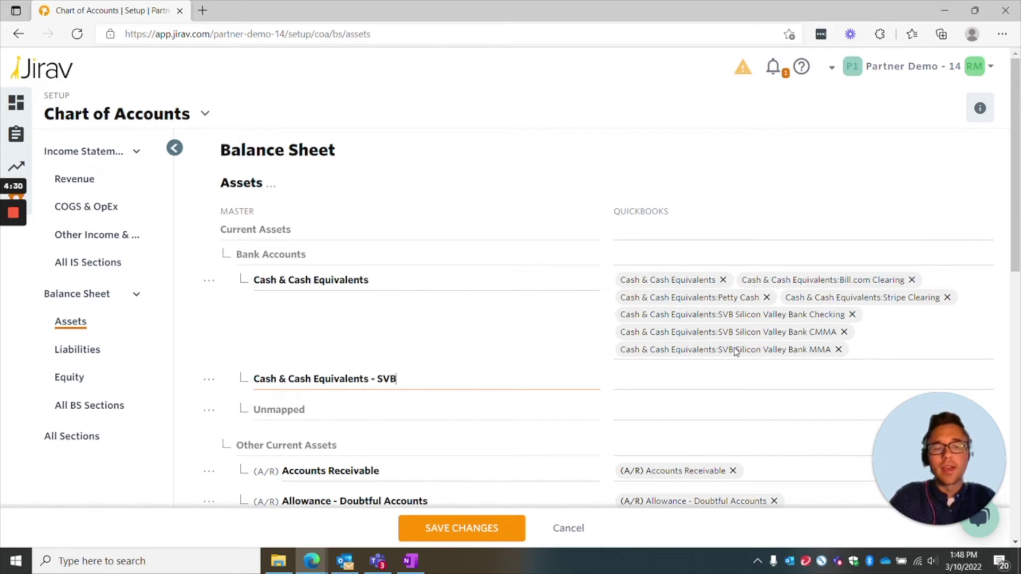
Move SVB Checking, CMMA and MMA to the new SVB line, then cancel the changes.
left_click(853, 316)
left_click(844, 315)
left_click(838, 315)
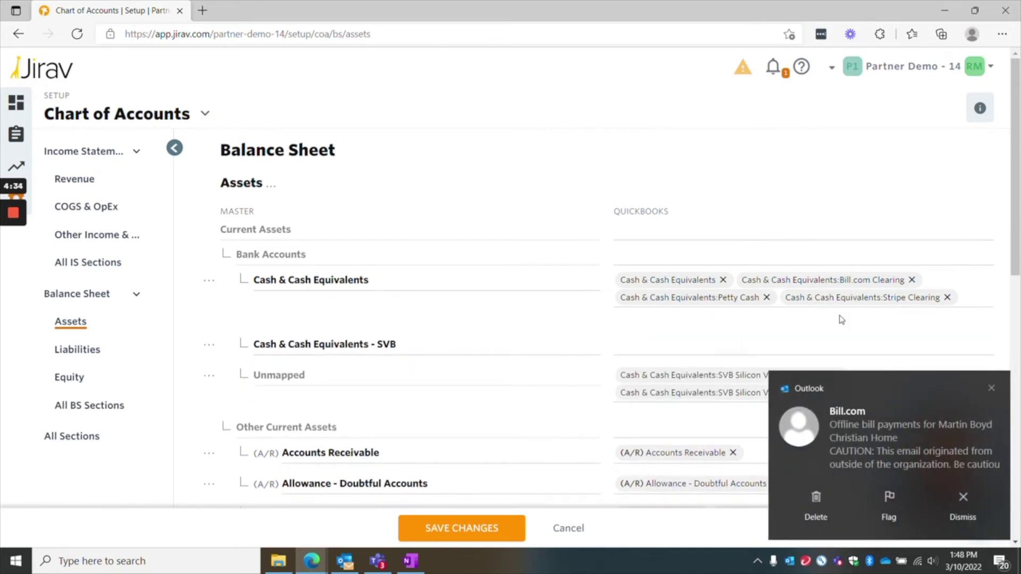
left_click(645, 330)
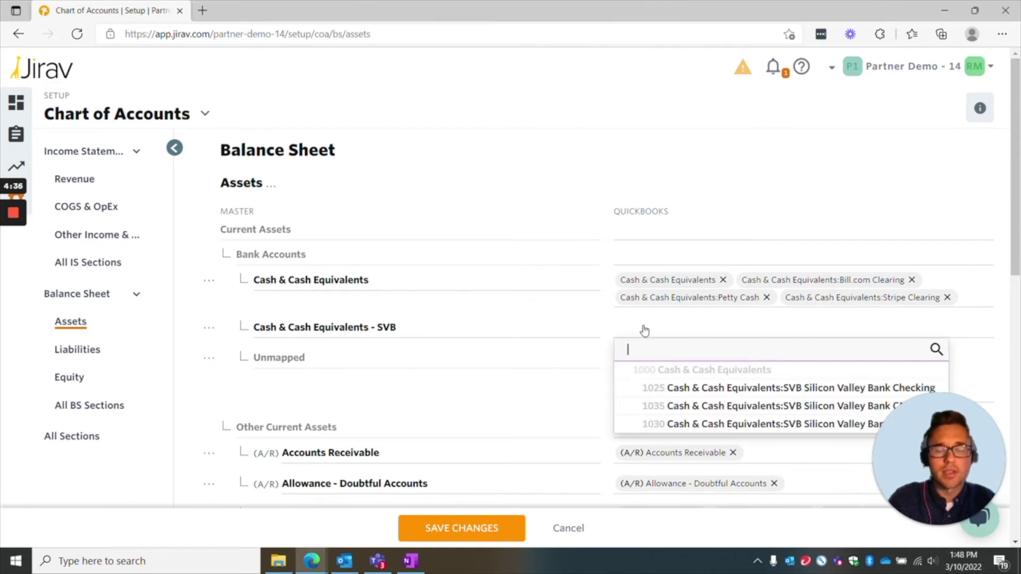
left_click(668, 387)
left_click(669, 388)
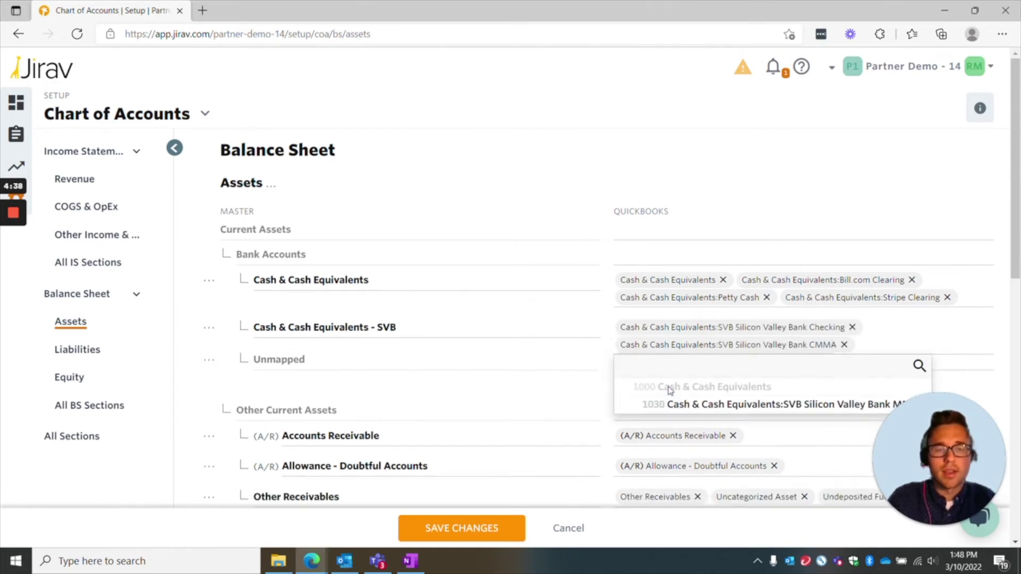
left_click(671, 404)
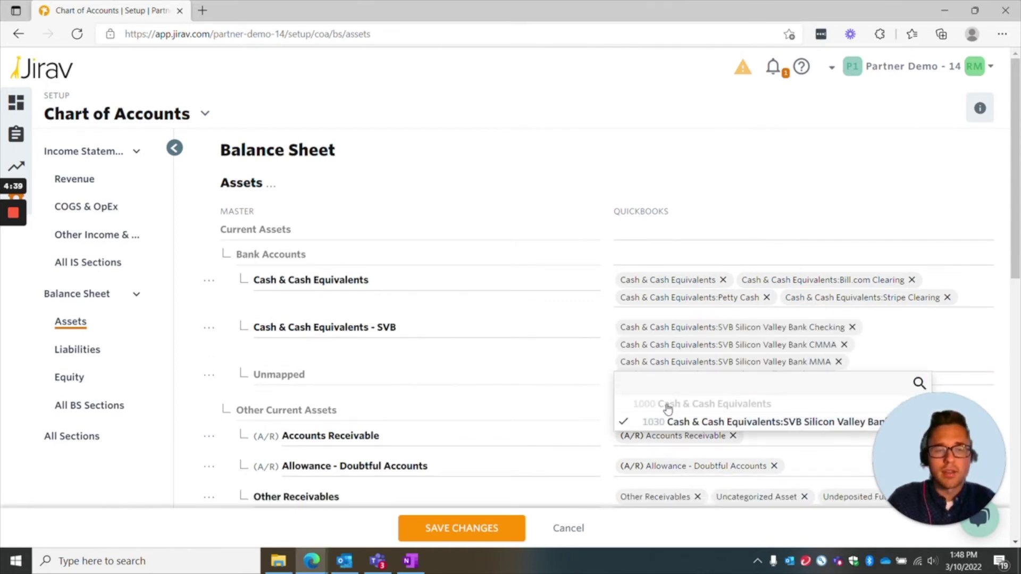
left_click(601, 170)
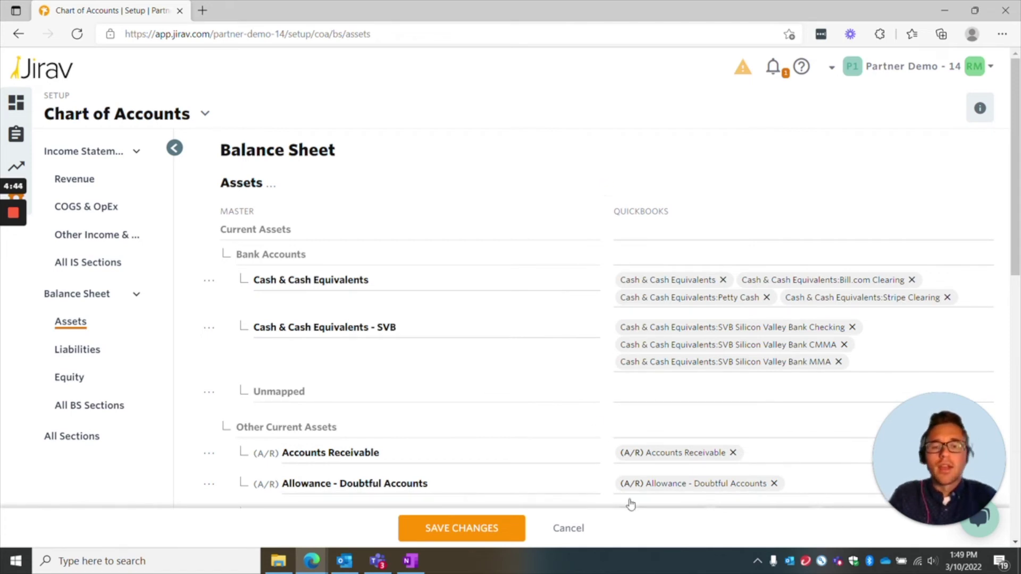
left_click(567, 528)
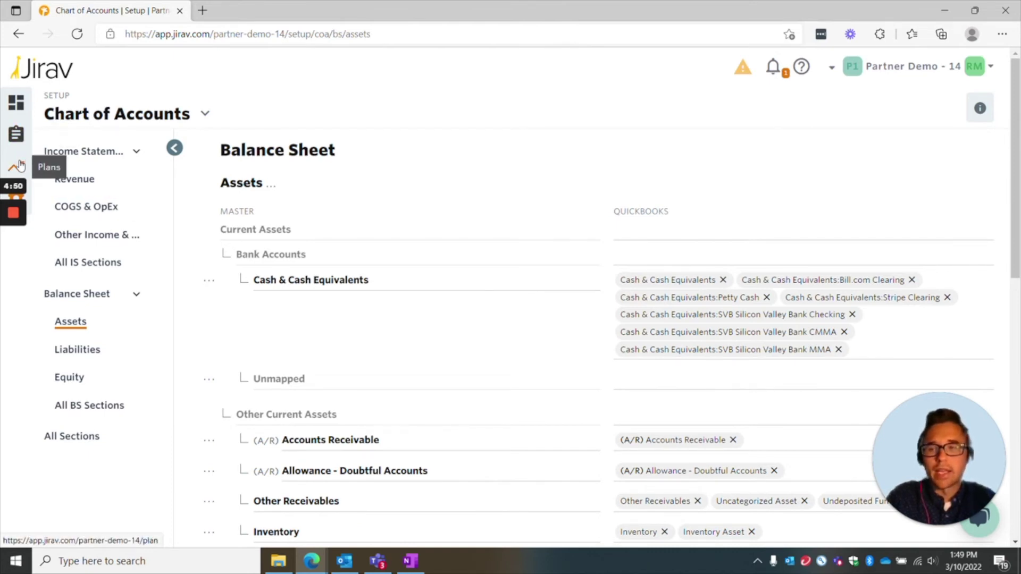
Restore the browser window and go to Setup > Actuals.
mouse_move(22, 200)
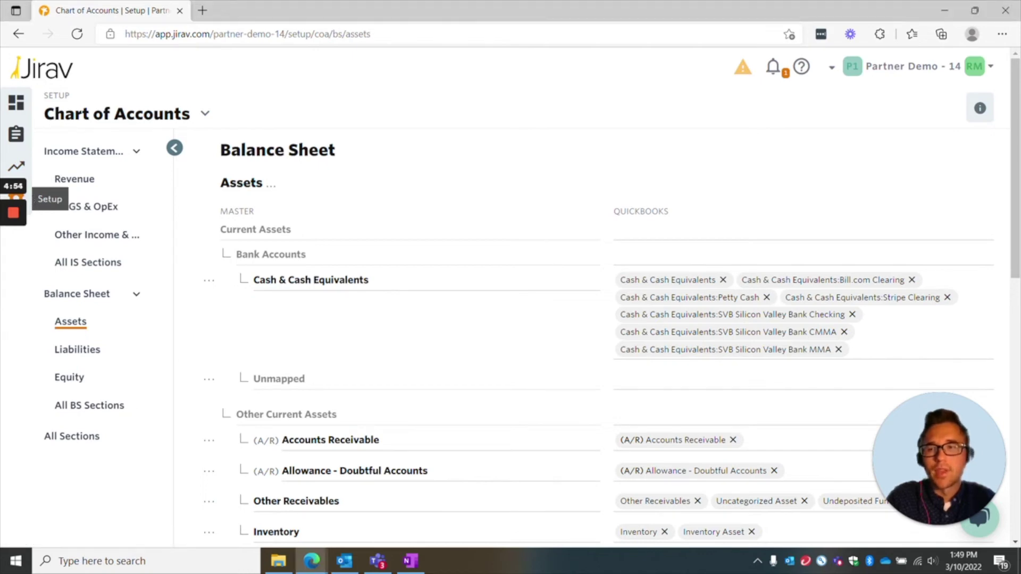
double_click(297, 1)
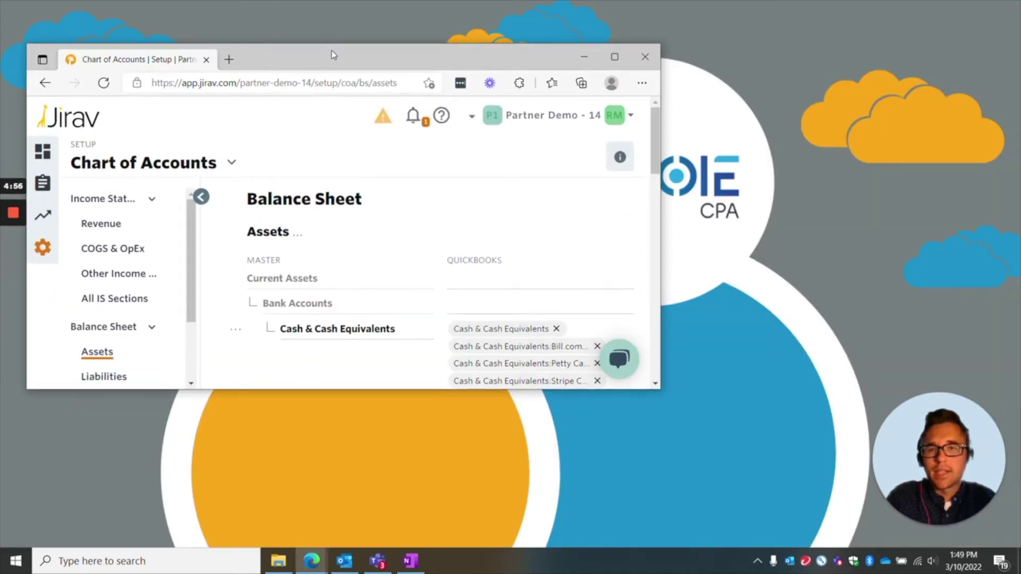
left_click(53, 251)
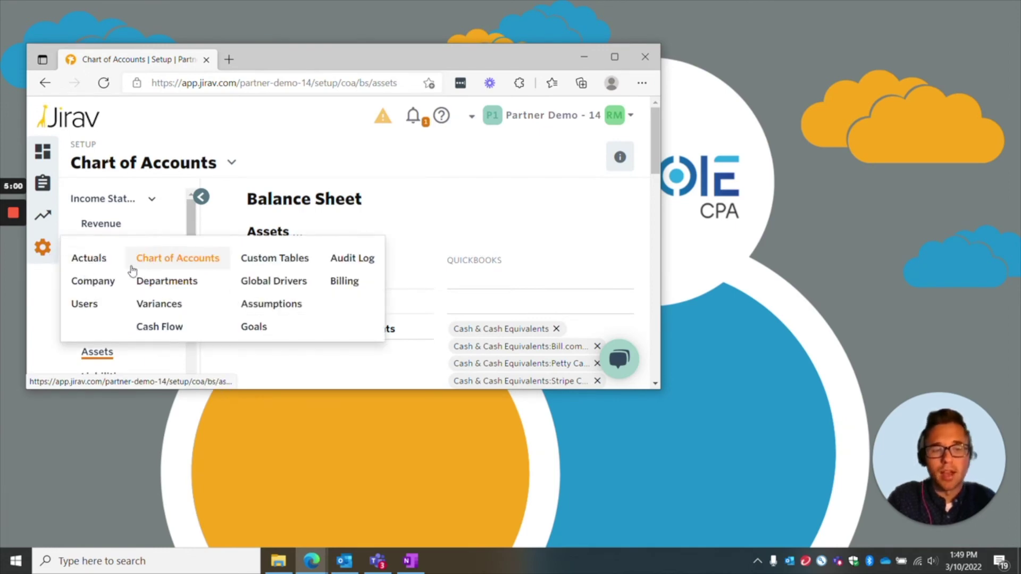
left_click(109, 266)
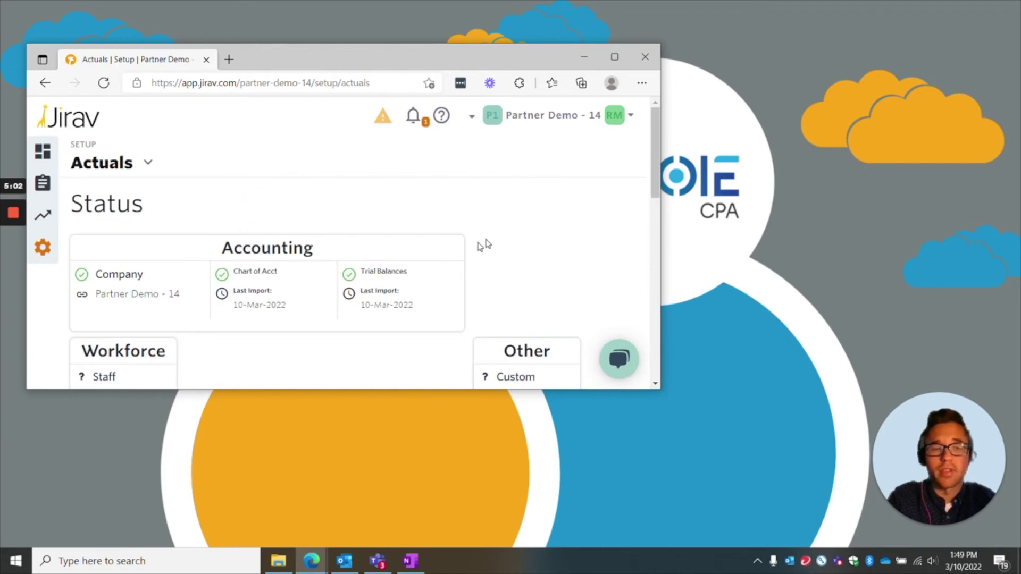
Maximize the browser and scroll down to the Workforce import section.
left_click(615, 56)
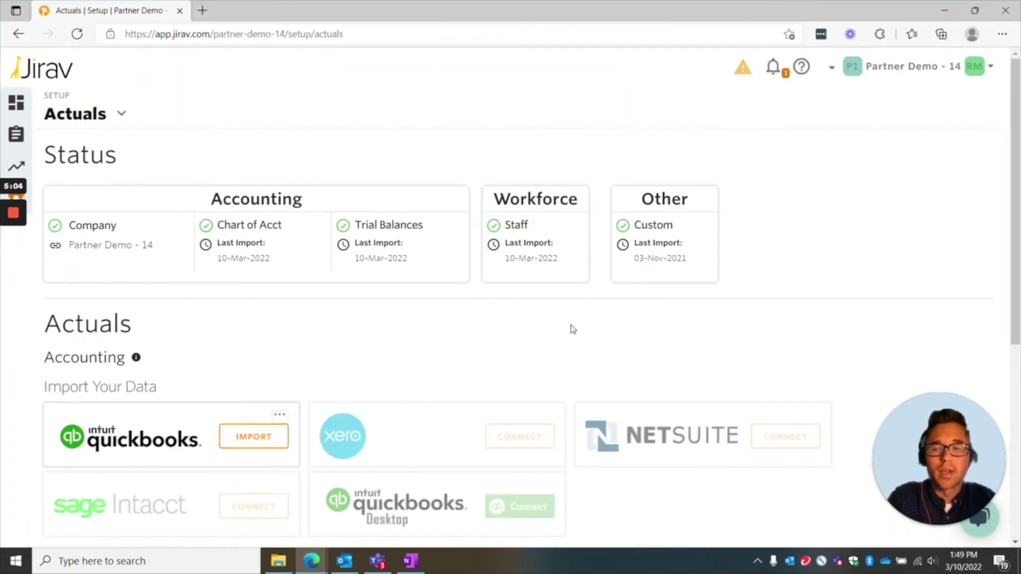
scroll(572, 329, "down", 5)
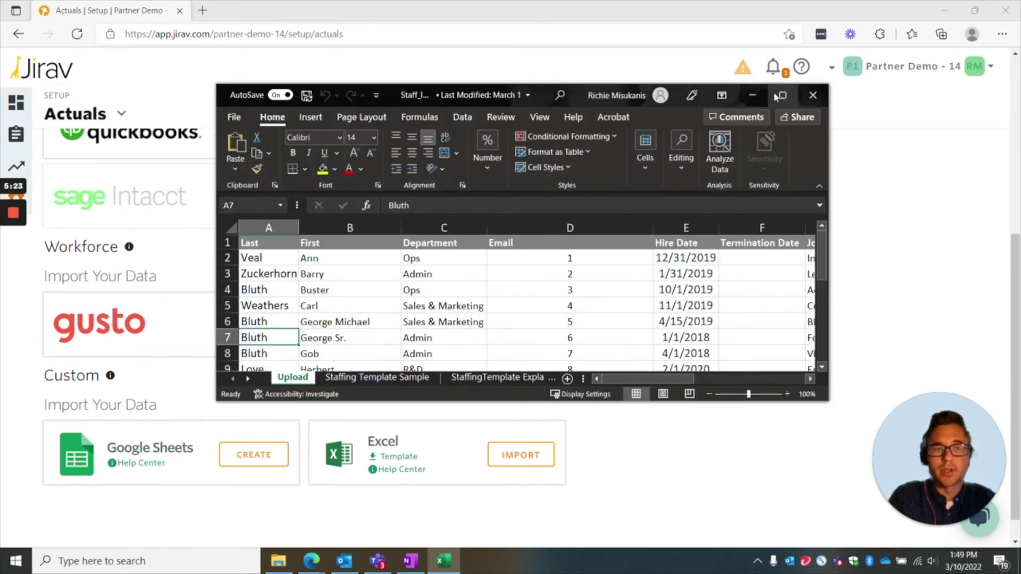
Maximize Excel and review the Staffing Template Sample and StaffingTemplate Explanation sheets.
left_click(777, 100)
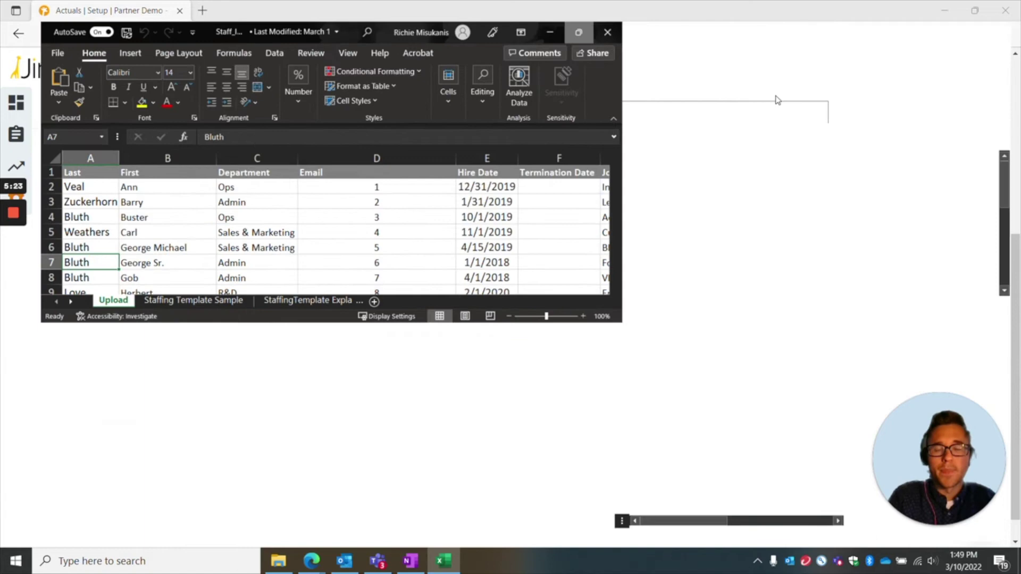
left_click(169, 525)
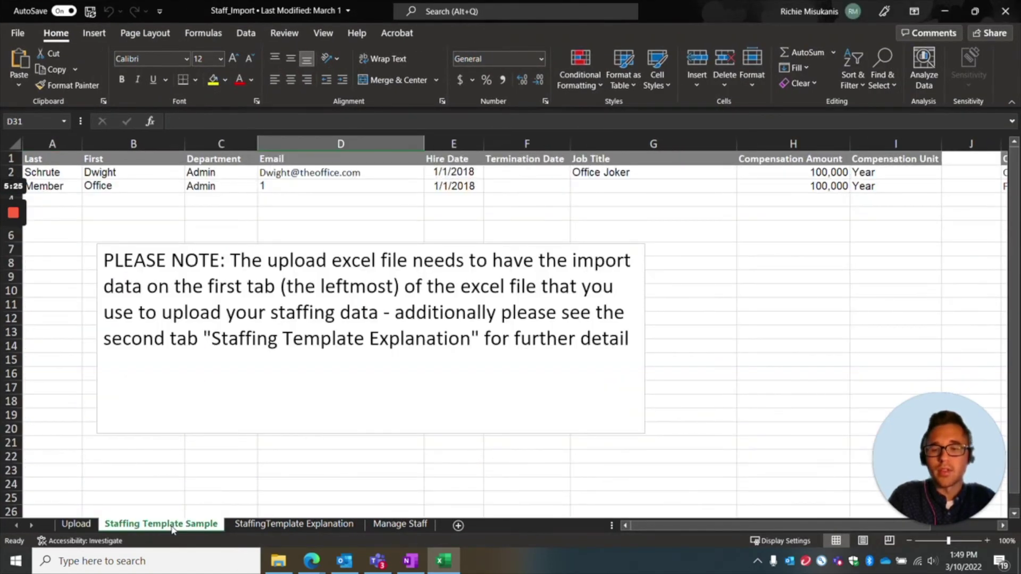
left_click(252, 525, "ctrl")
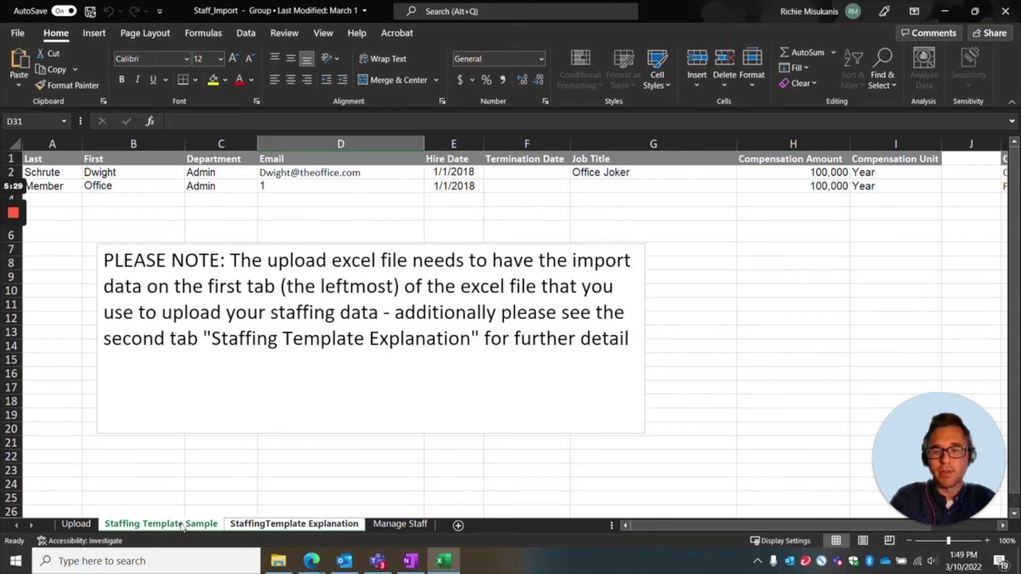
left_click(76, 525)
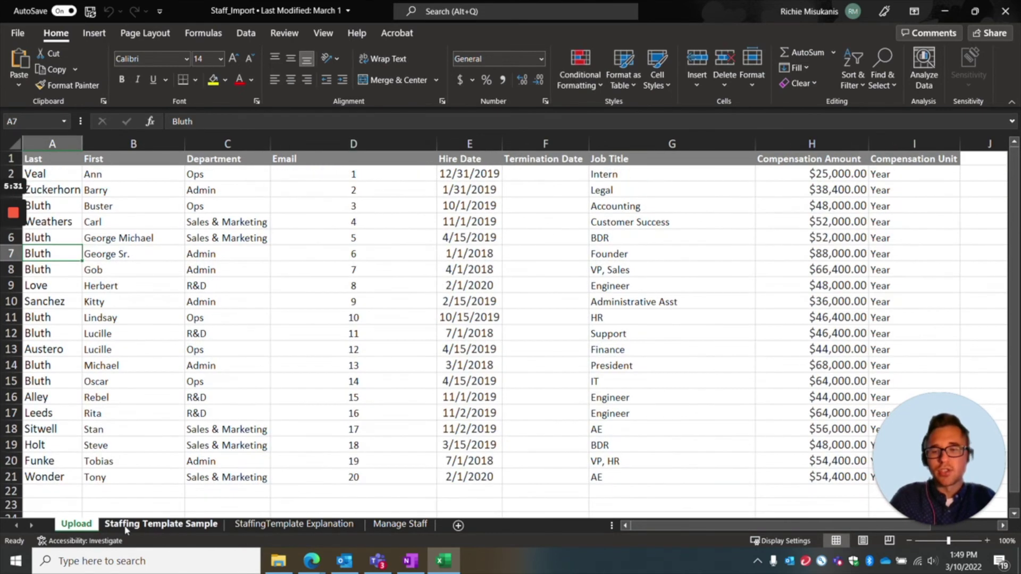
left_click(128, 524)
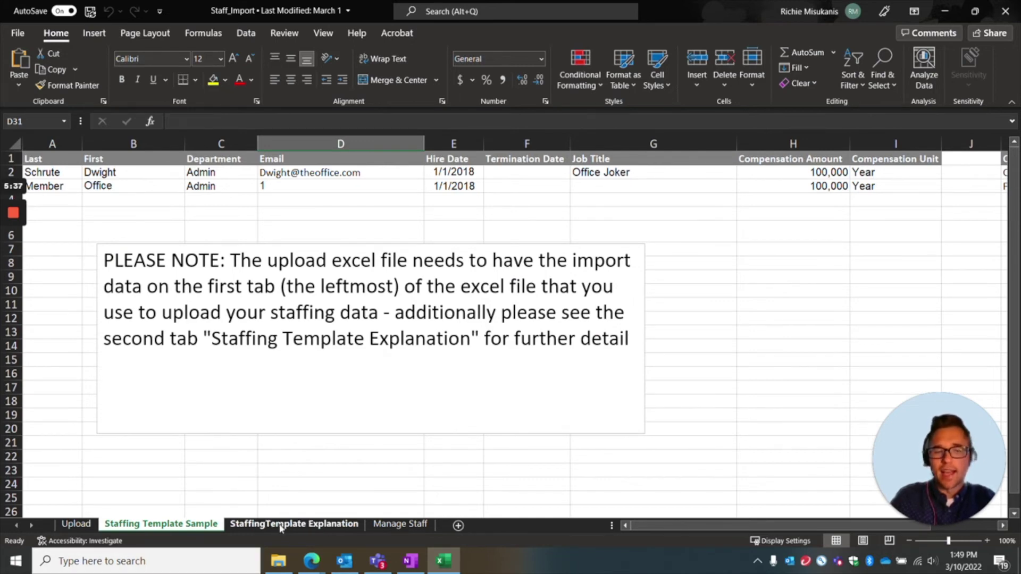
left_click(280, 525)
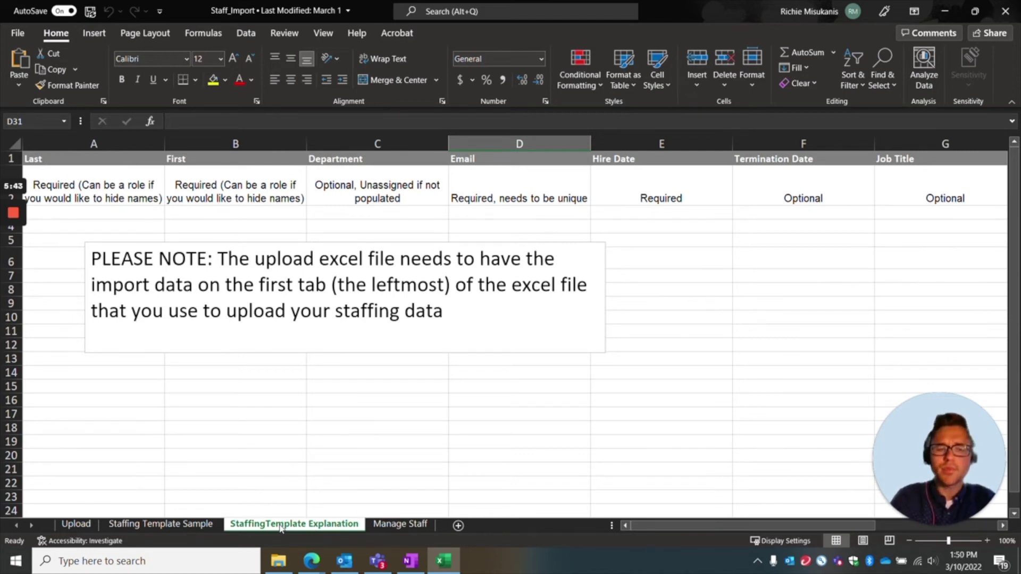
key("ctrl+Page_Up")
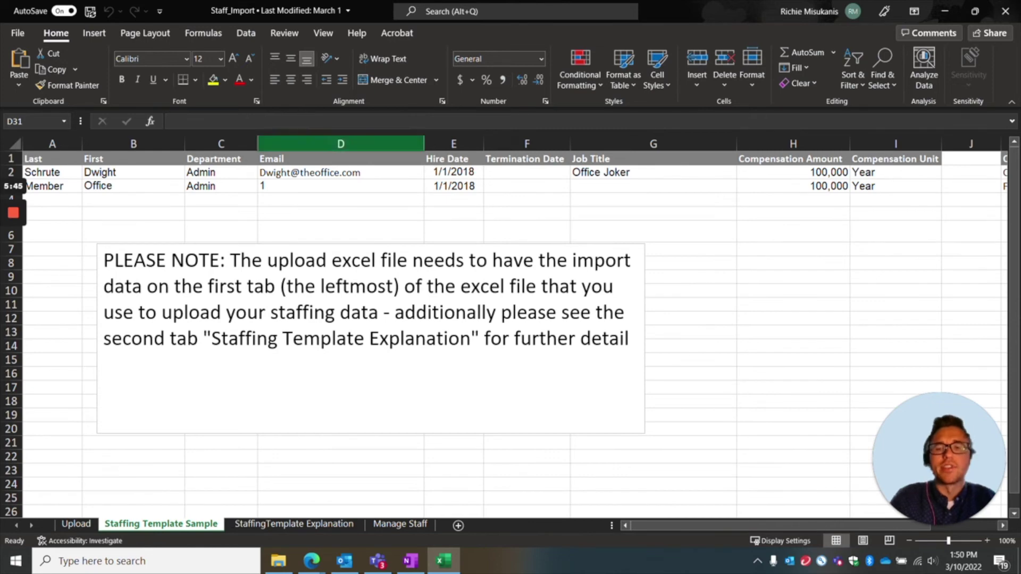
Inspect the Email column's sample value in D2, then return to the Upload sheet.
left_click(314, 143)
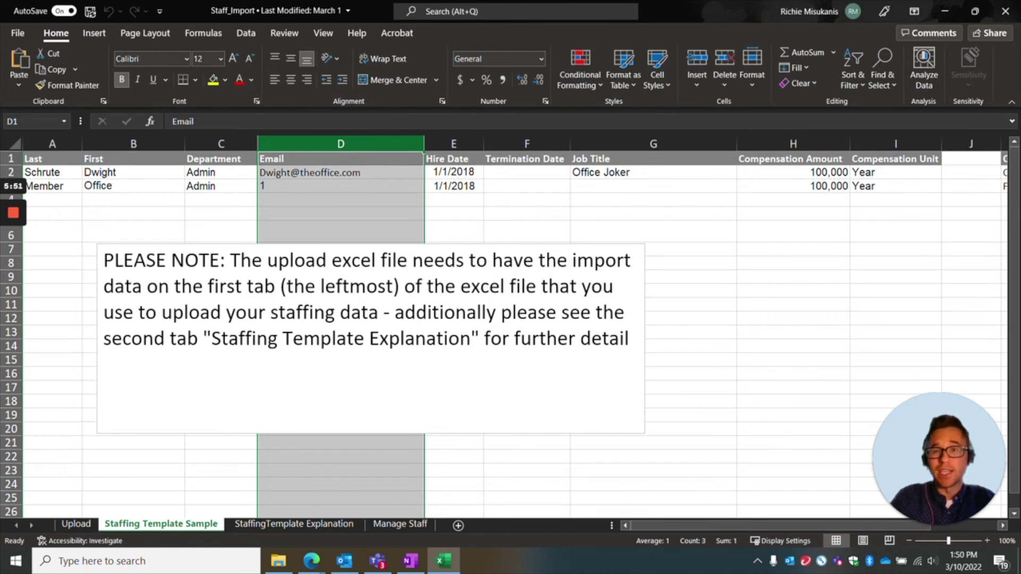
left_click(313, 173)
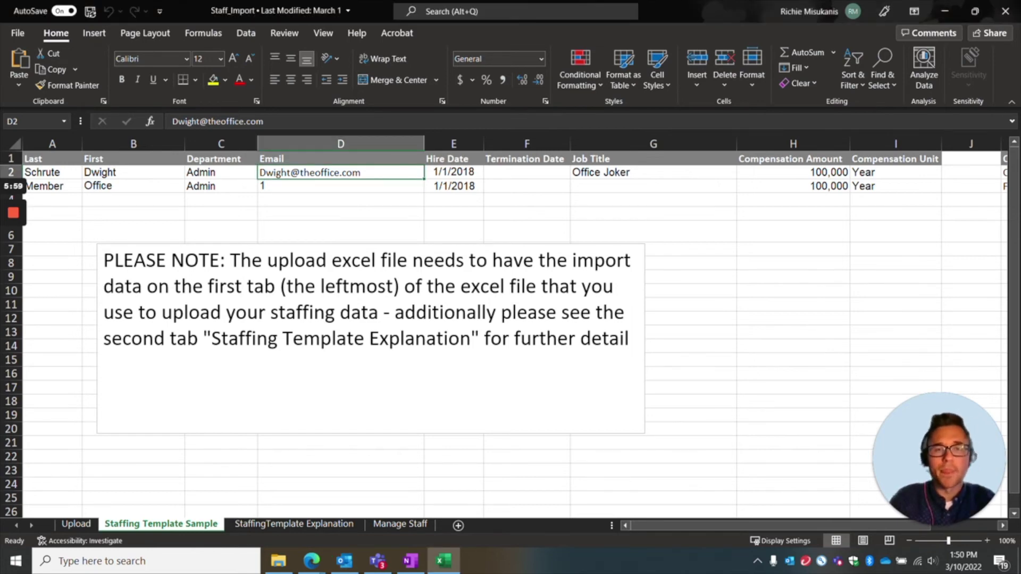
left_click(691, 260)
left_click(65, 526)
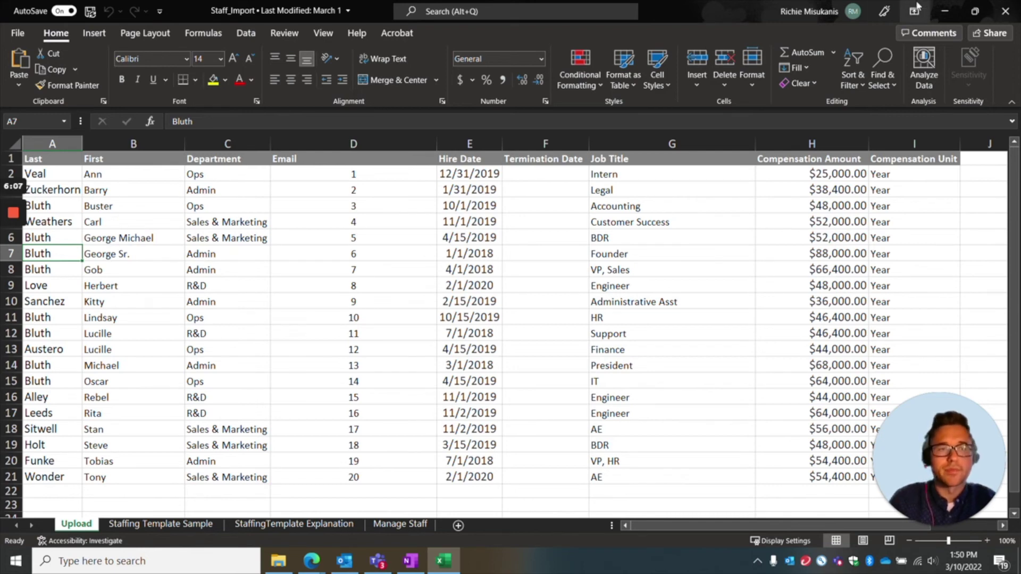
Close Excel, upload Staff_Import through the Workforce Excel import, then open Budget 2022.
left_click(998, 11)
left_click(998, 11)
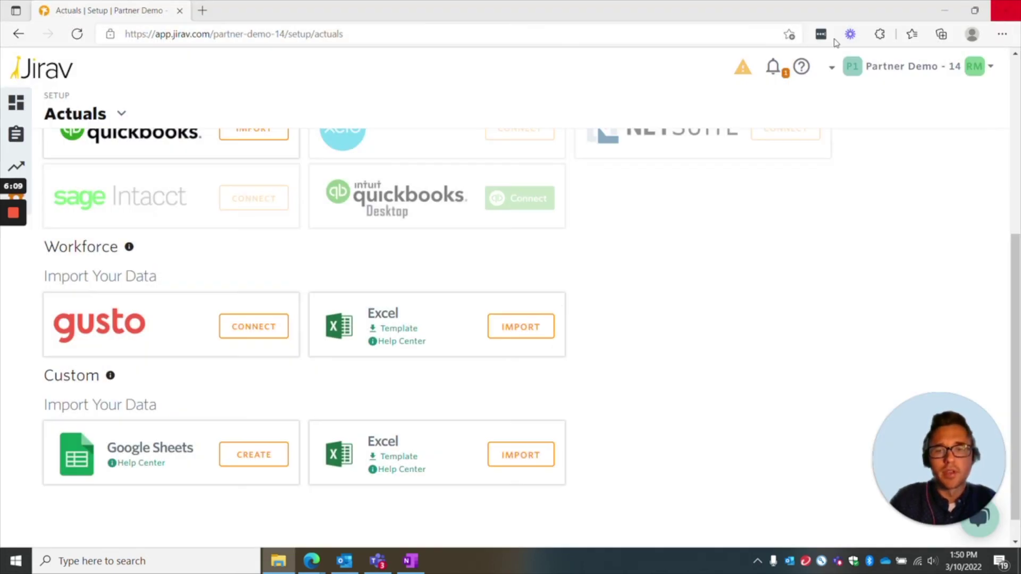
left_click(518, 330)
left_click(276, 195)
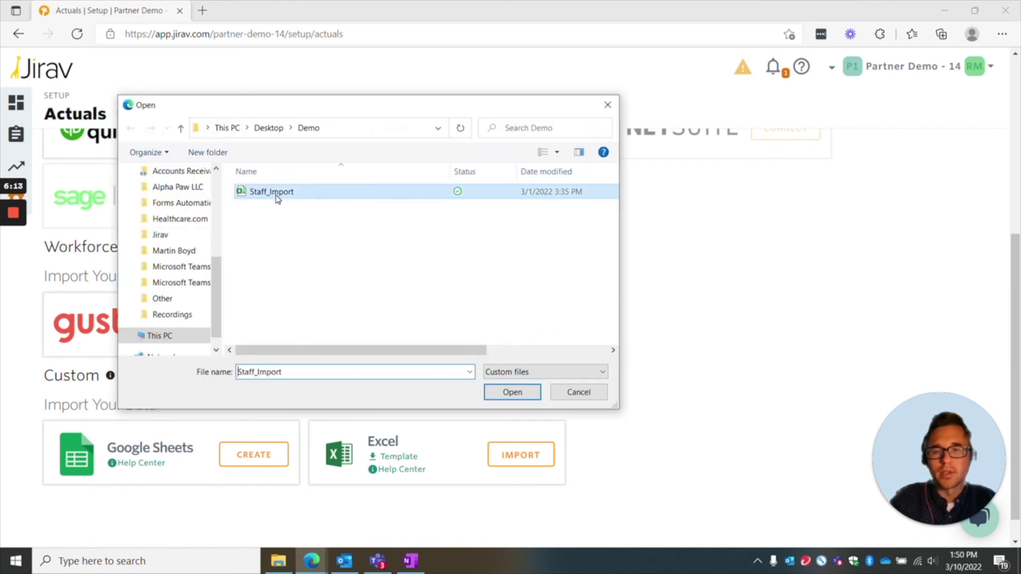
left_click(526, 397)
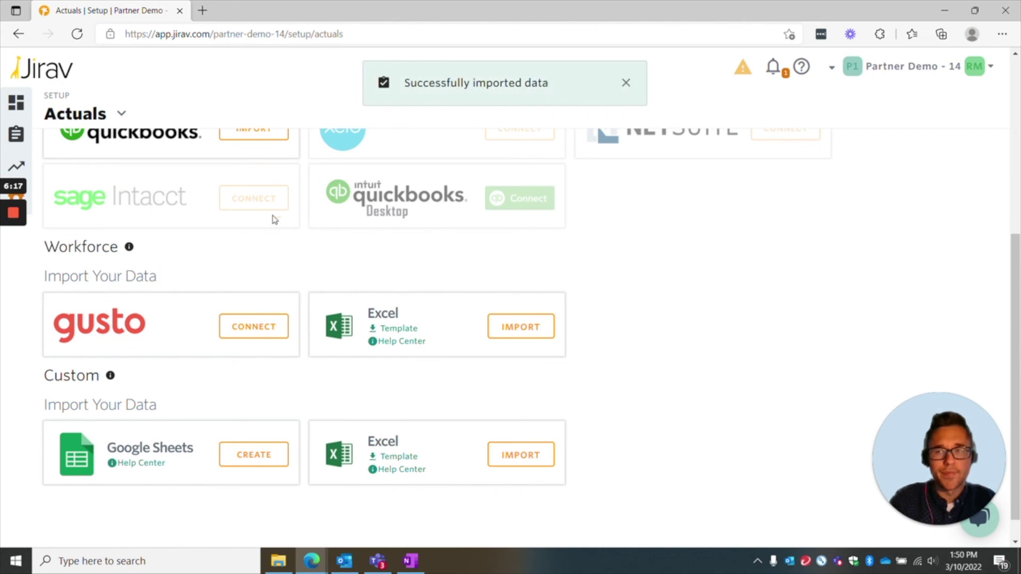
left_click(19, 167)
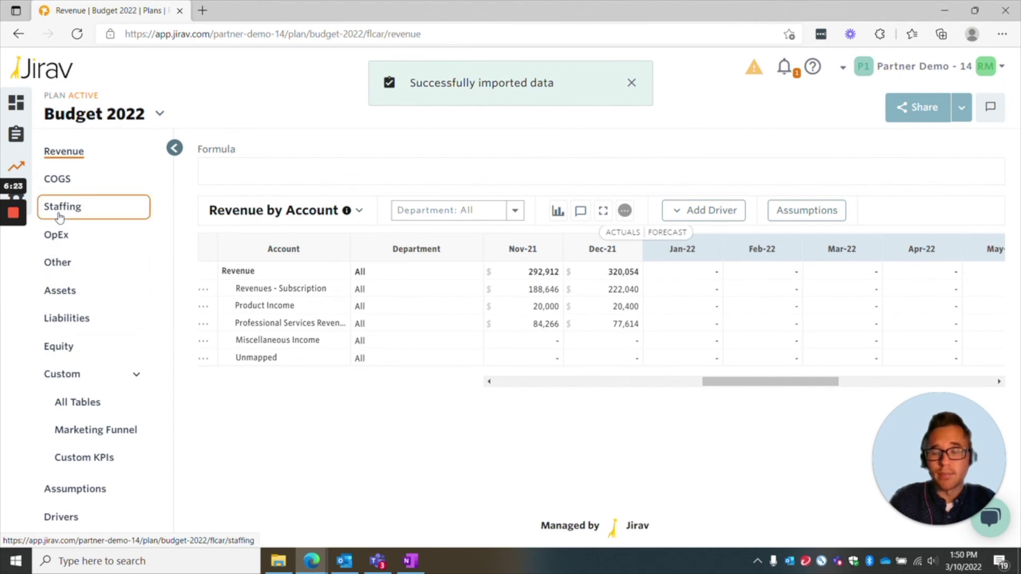
Show Budget 2022 Staffing and review the imported staff roles, hire dates and wages in Manage Staff.
left_click(60, 215)
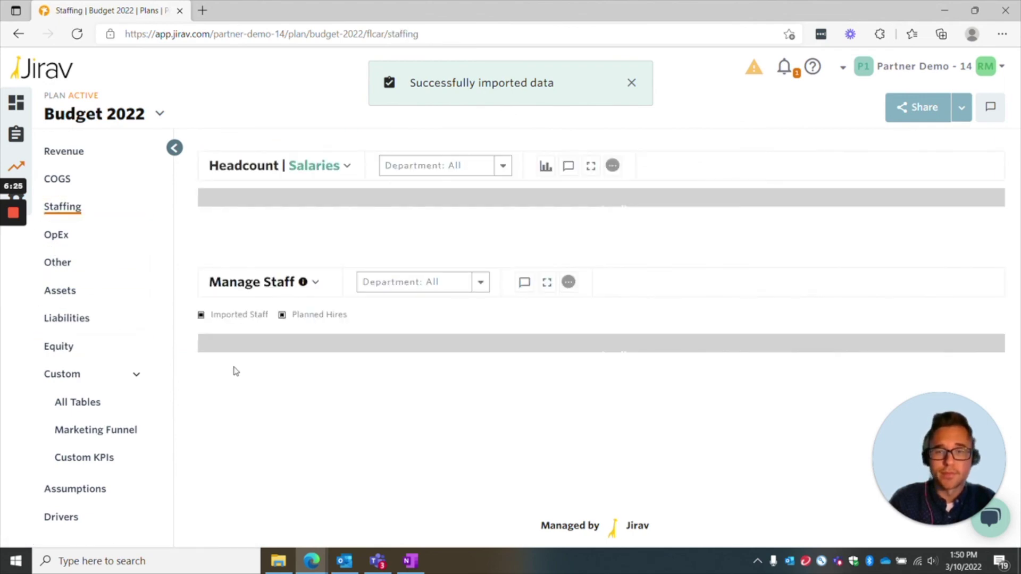
scroll(383, 376, "down", 5)
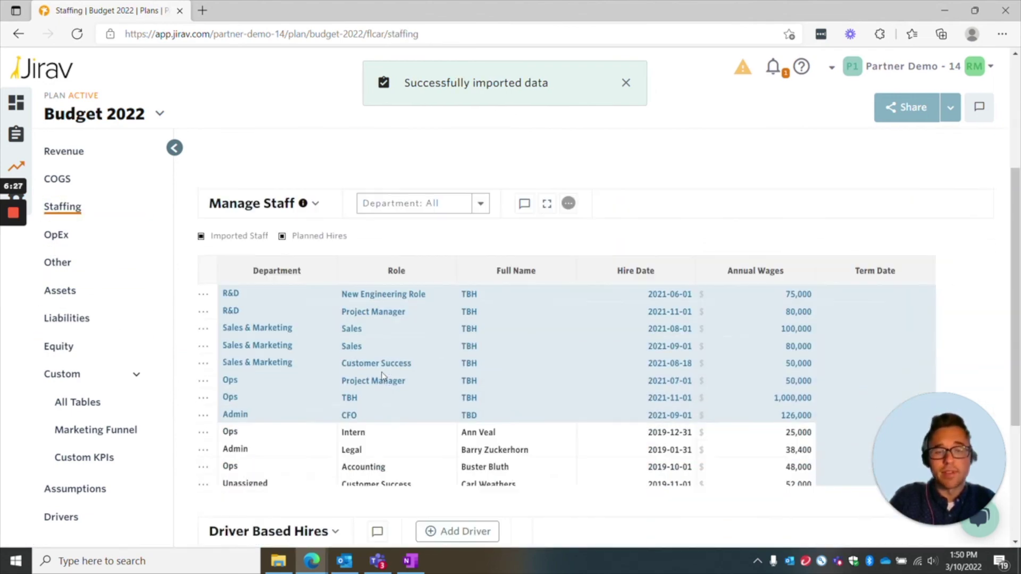
left_click(414, 345)
scroll(510, 364, "down", 3)
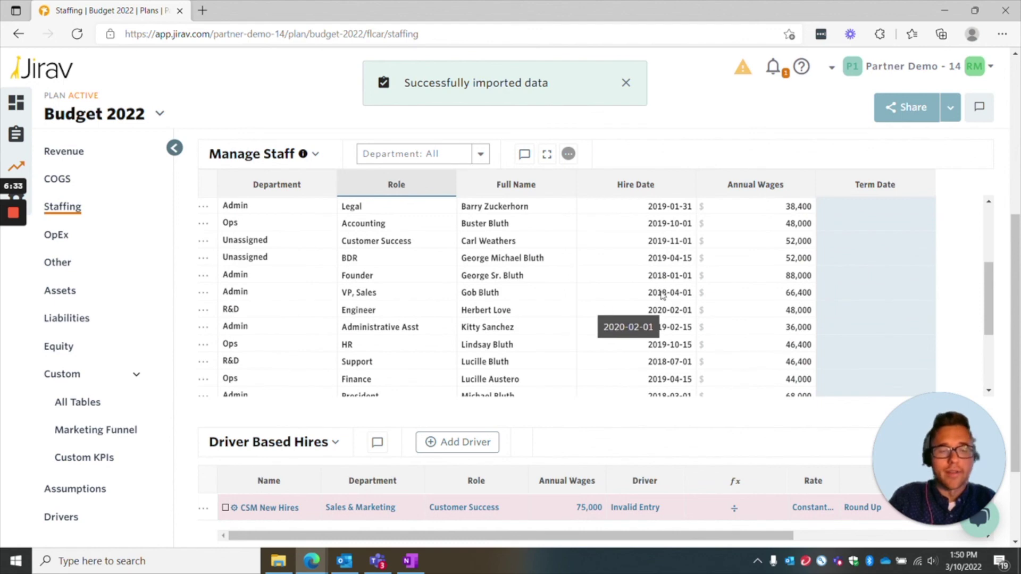
scroll(662, 295, "up", 1)
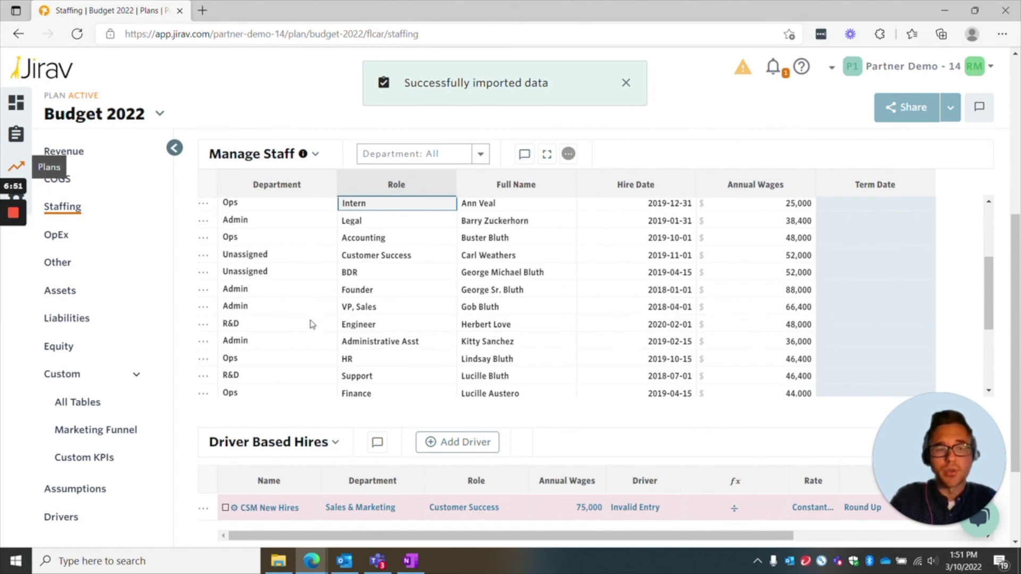
mouse_move(894, 492)
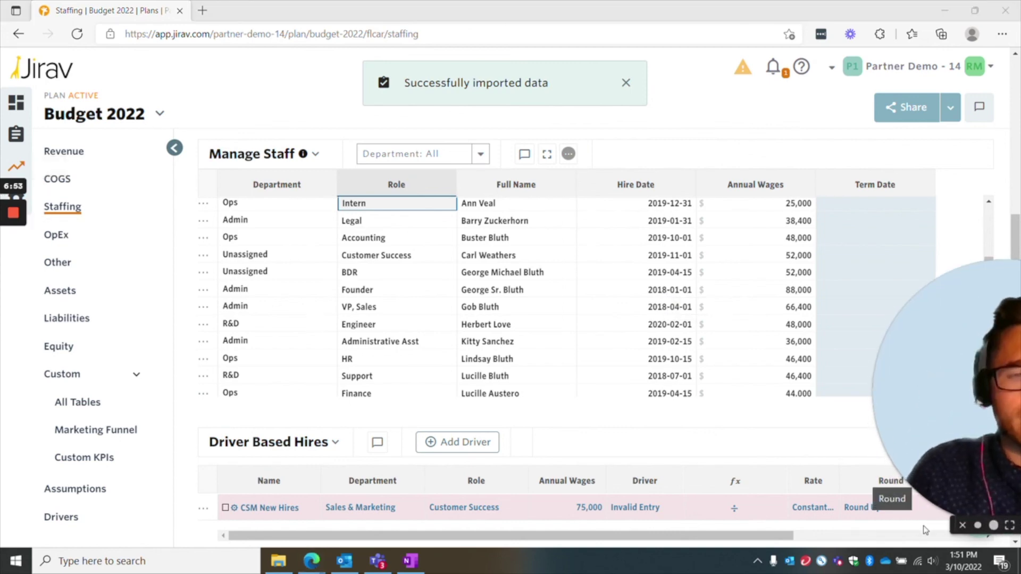
left_click_drag(928, 524, 455, 359)
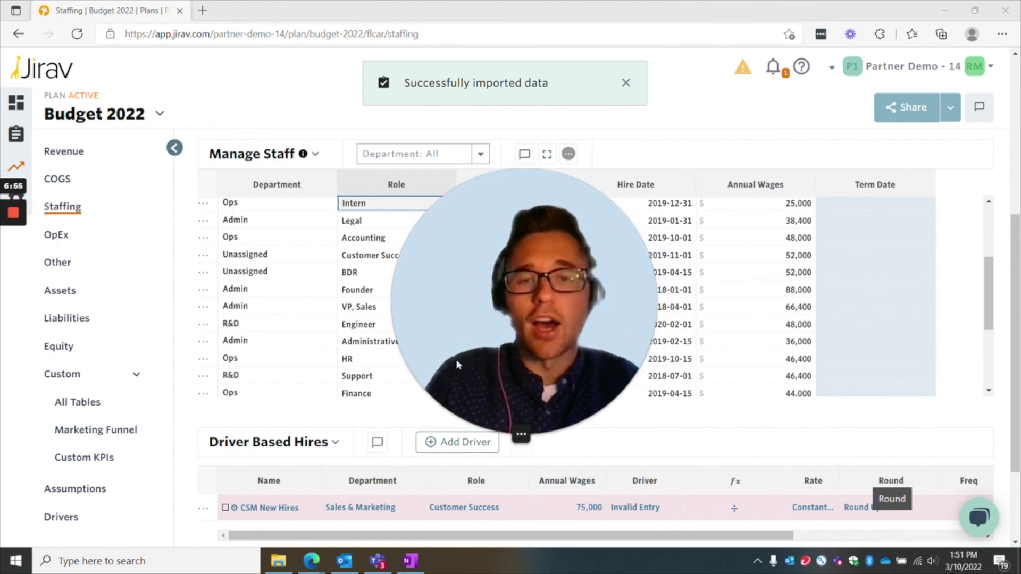